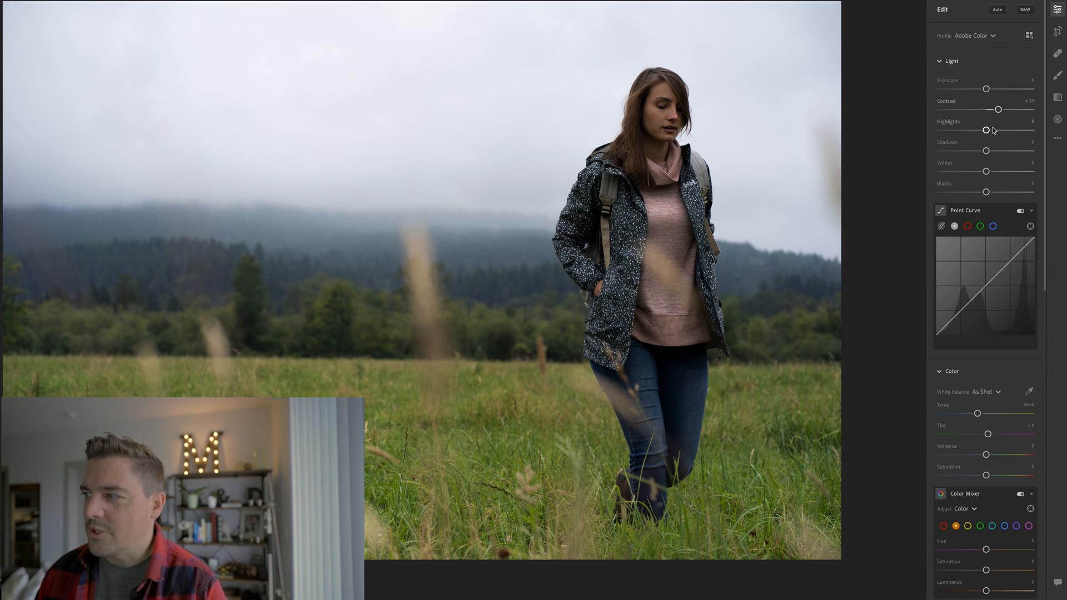
# Step: Set the photo's Highlights to -42, Shadows to -30 and Blacks to +66
pyautogui.moveTo(987, 131); pyautogui.dragTo(970, 133)
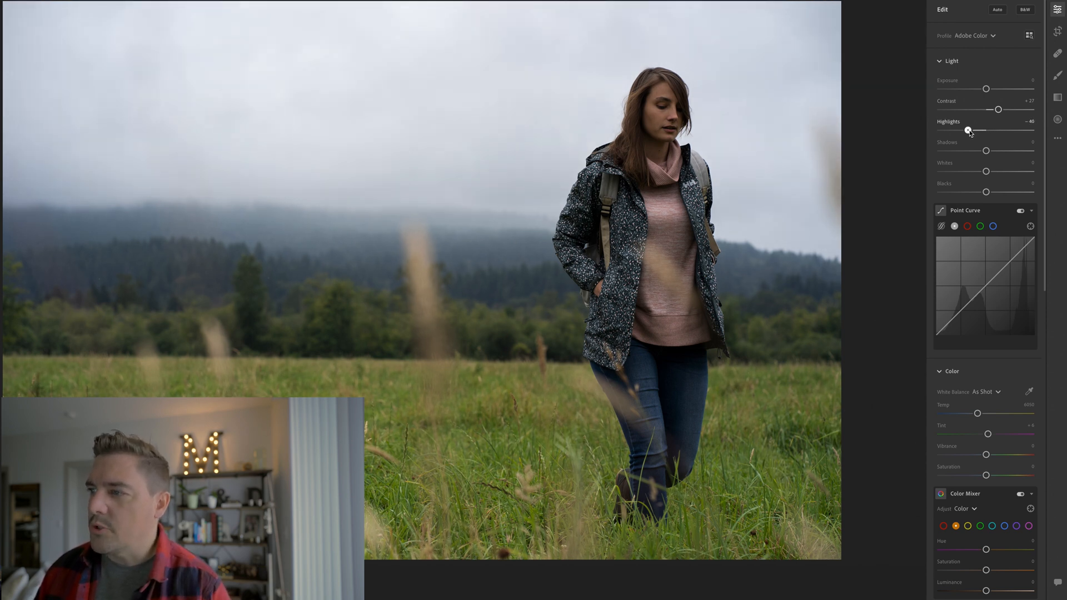
pyautogui.moveTo(969, 133); pyautogui.dragTo(968, 133)
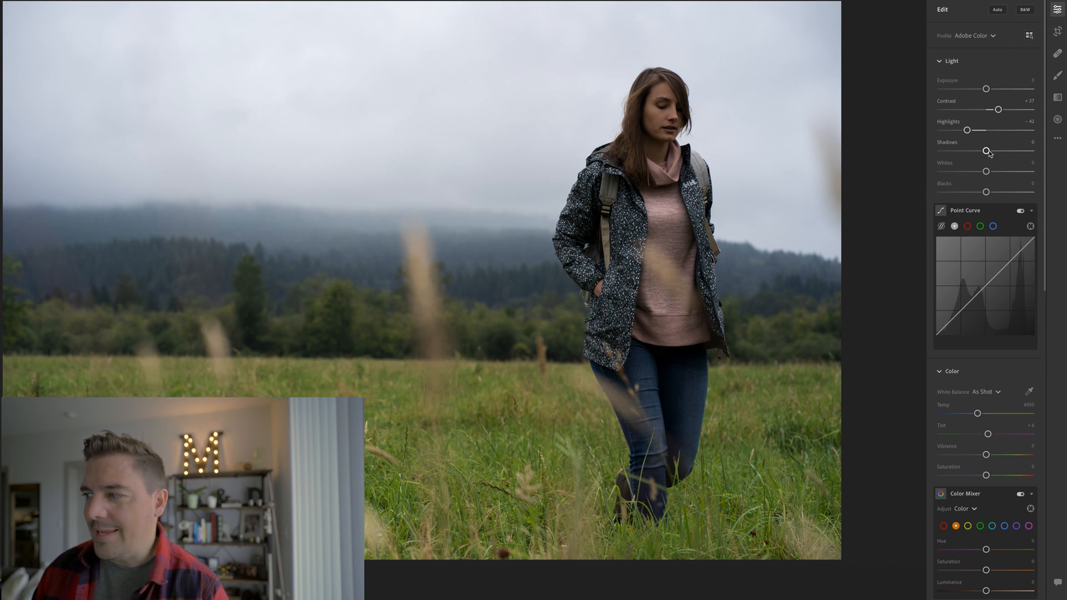
pyautogui.moveTo(990, 154); pyautogui.dragTo(976, 155)
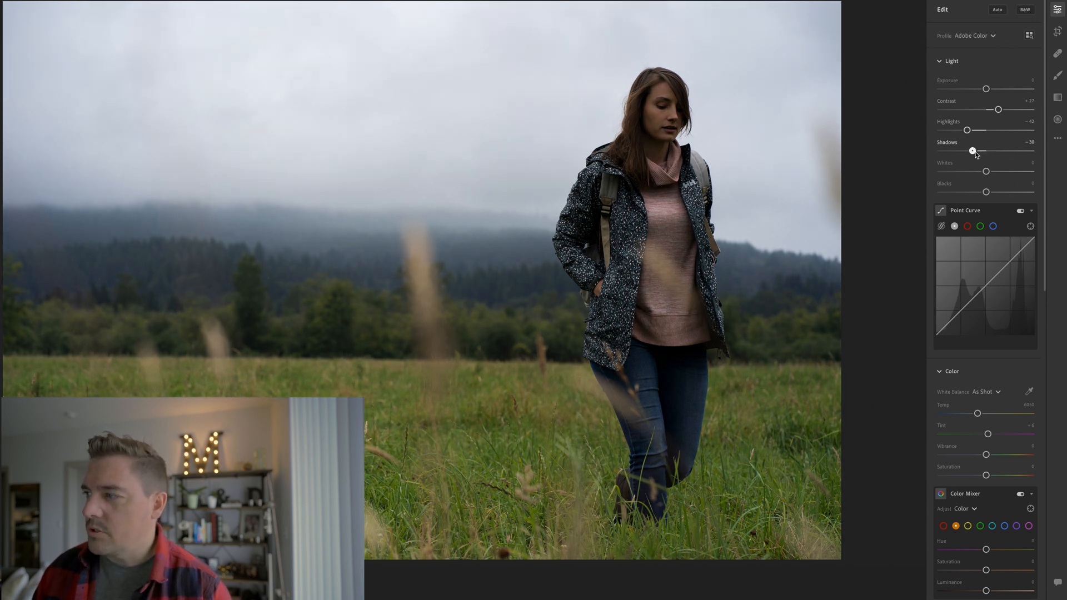
pyautogui.moveTo(986, 192); pyautogui.dragTo(1017, 193)
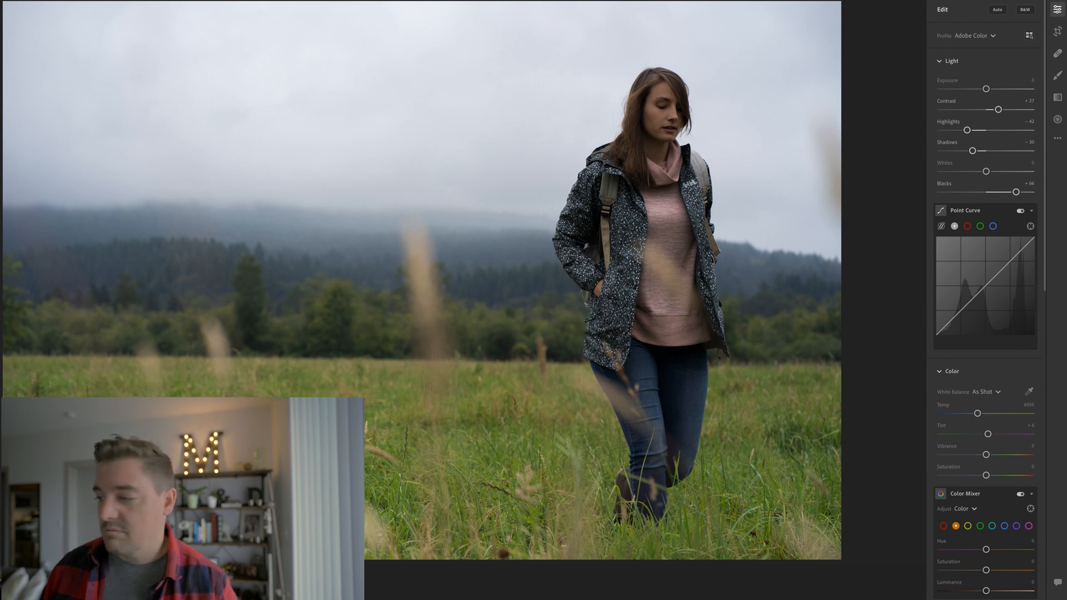
# Step: Shift the green and yellow hues to -100 in the Color Mixer to turn the field autumnal
pyautogui.scroll(-2, 981, 419)
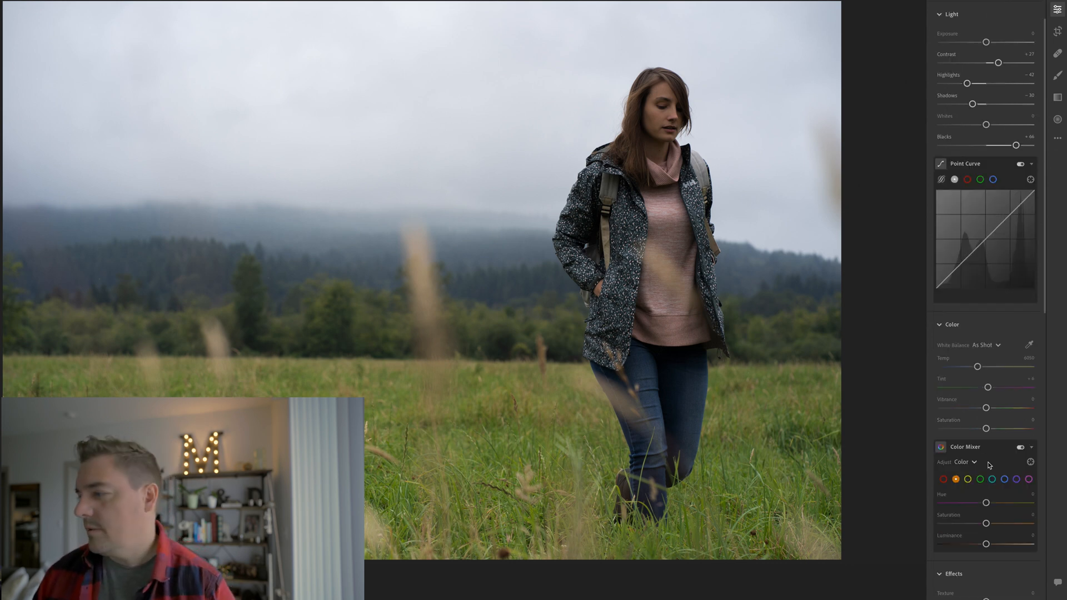
pyautogui.click(980, 478)
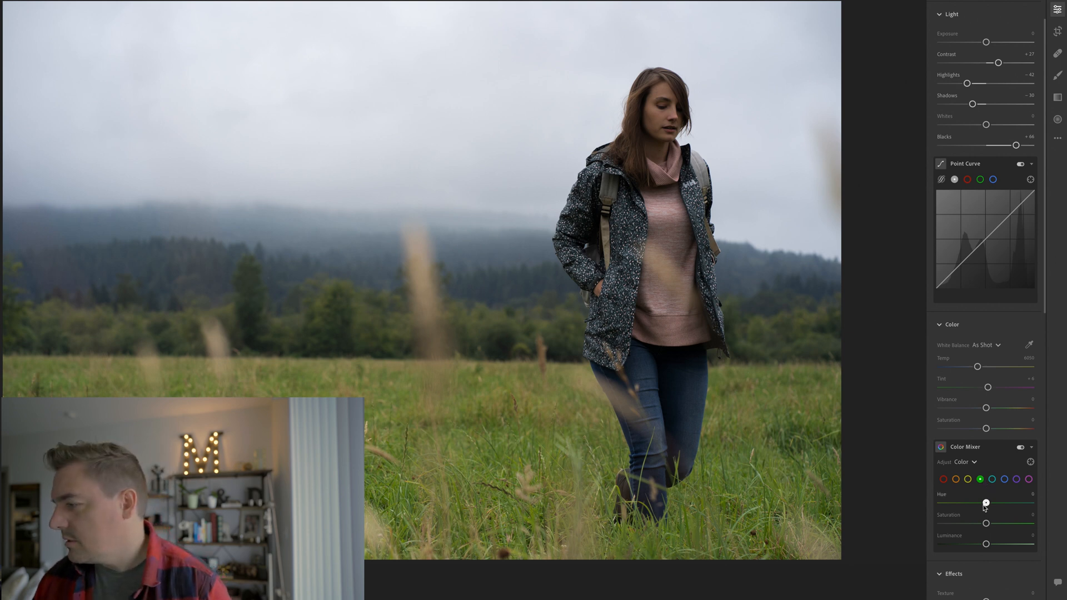
pyautogui.moveTo(985, 502); pyautogui.dragTo(881, 507)
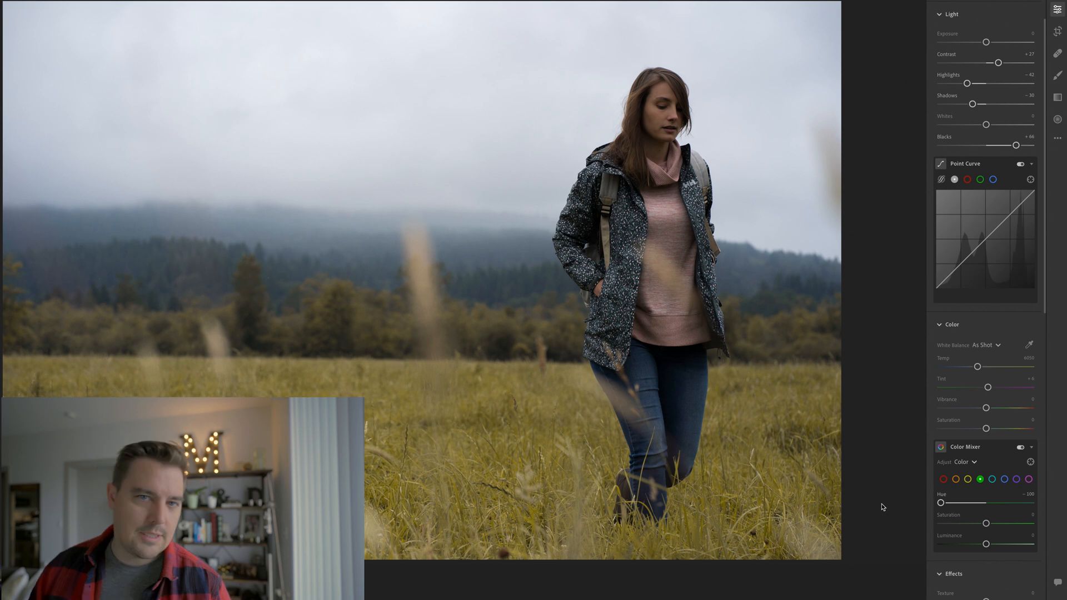
pyautogui.click(969, 483)
pyautogui.moveTo(985, 503); pyautogui.dragTo(821, 503)
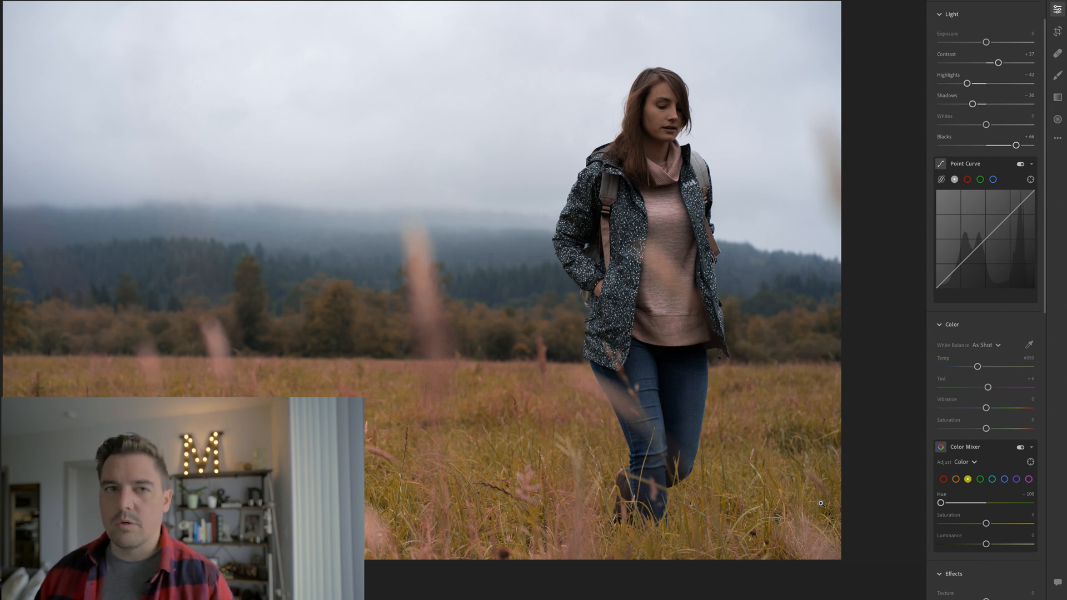
# Step: Adjust the red range in the Color Mixer to Hue -41, Saturation +24 and Luminance -17
pyautogui.click(943, 479)
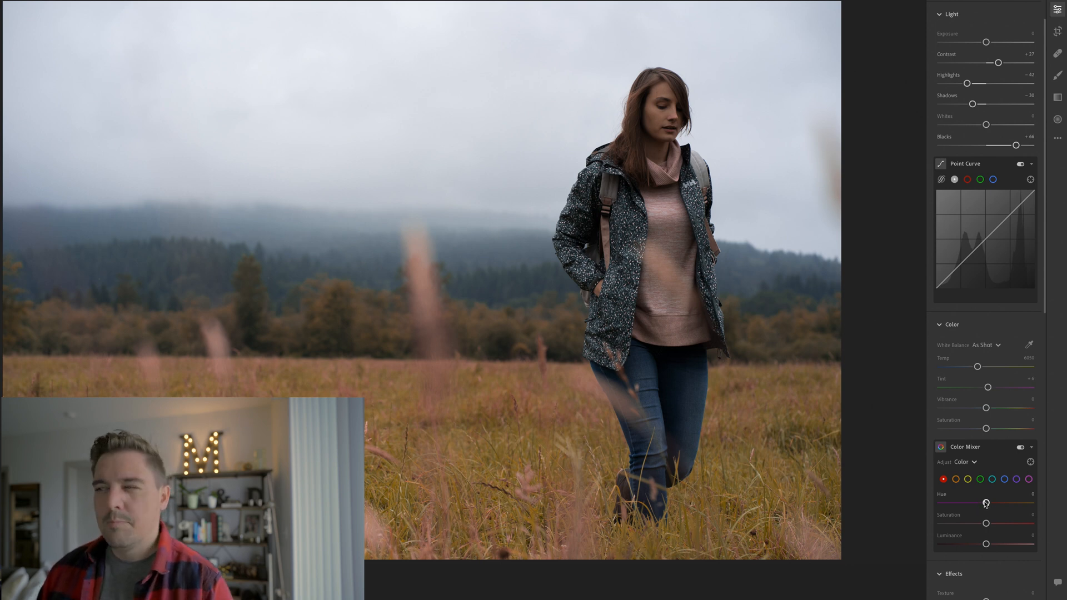
pyautogui.moveTo(986, 503); pyautogui.dragTo(980, 546)
pyautogui.press('\\')
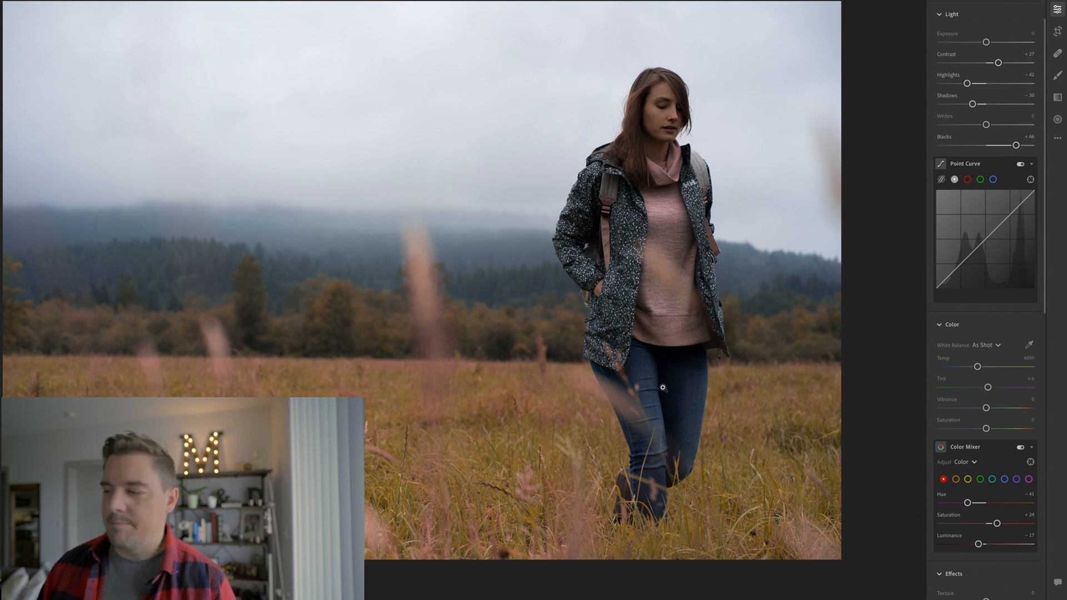
# Step: Check the distant trees up close and set the yellow range's Luminance to +24 in the Color Mixer
pyautogui.click(967, 479)
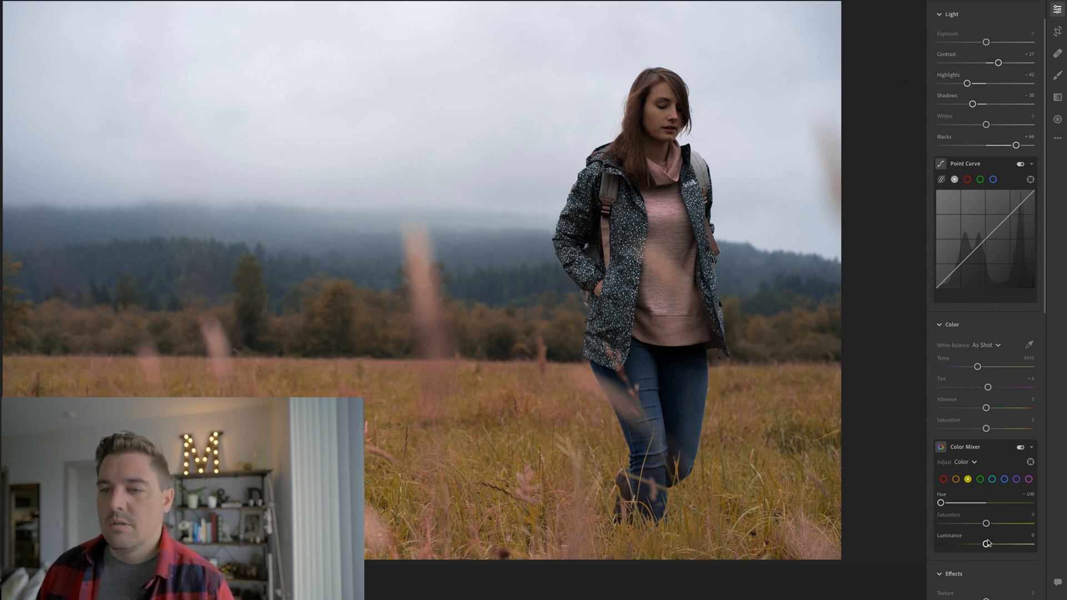
pyautogui.click(23, 266)
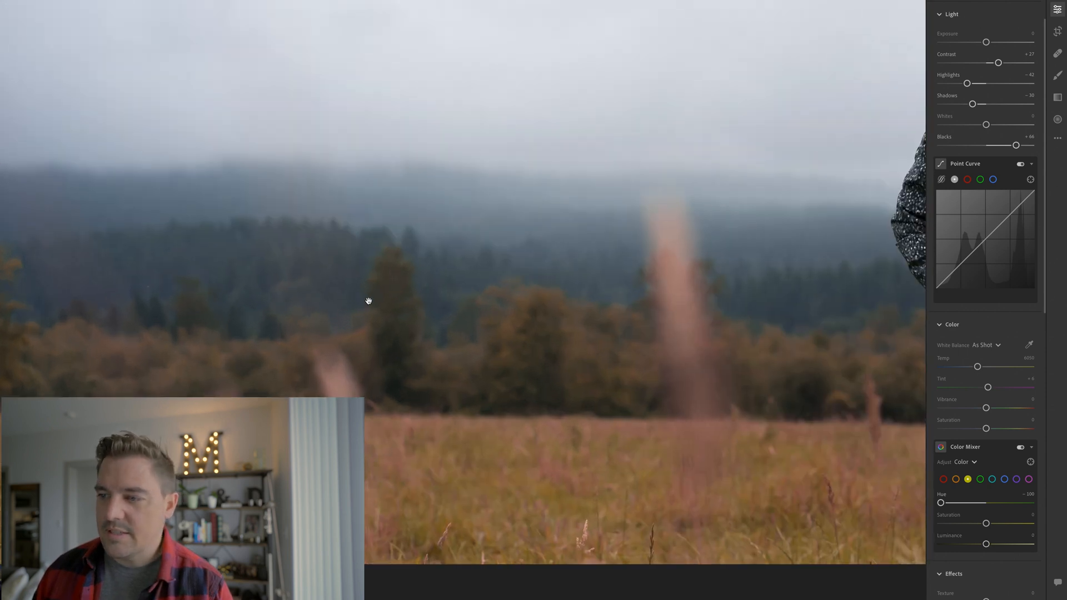
pyautogui.click(368, 300)
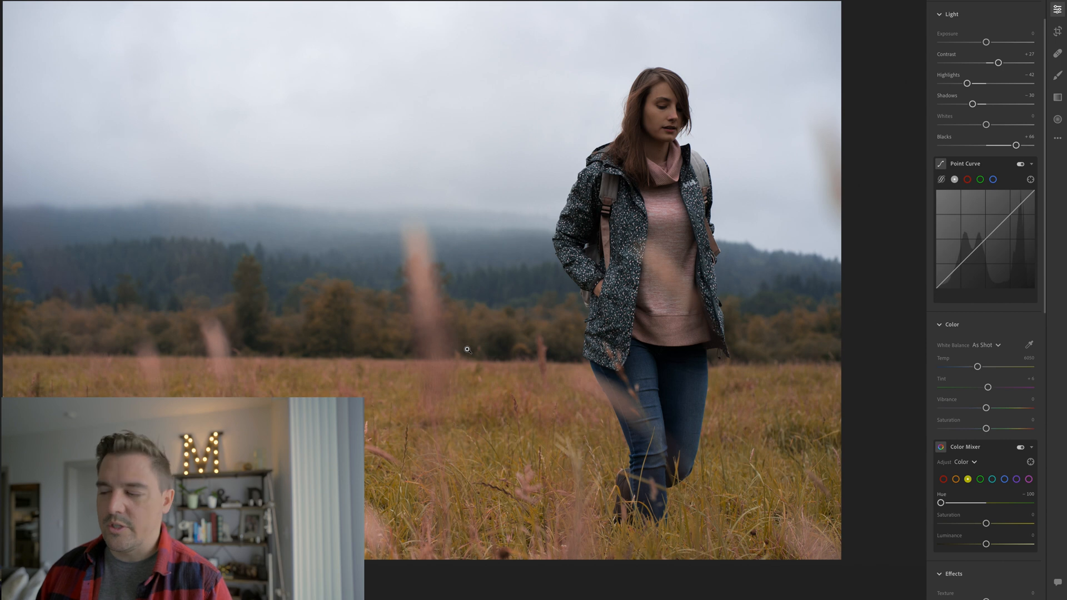
pyautogui.moveTo(985, 543); pyautogui.dragTo(996, 544)
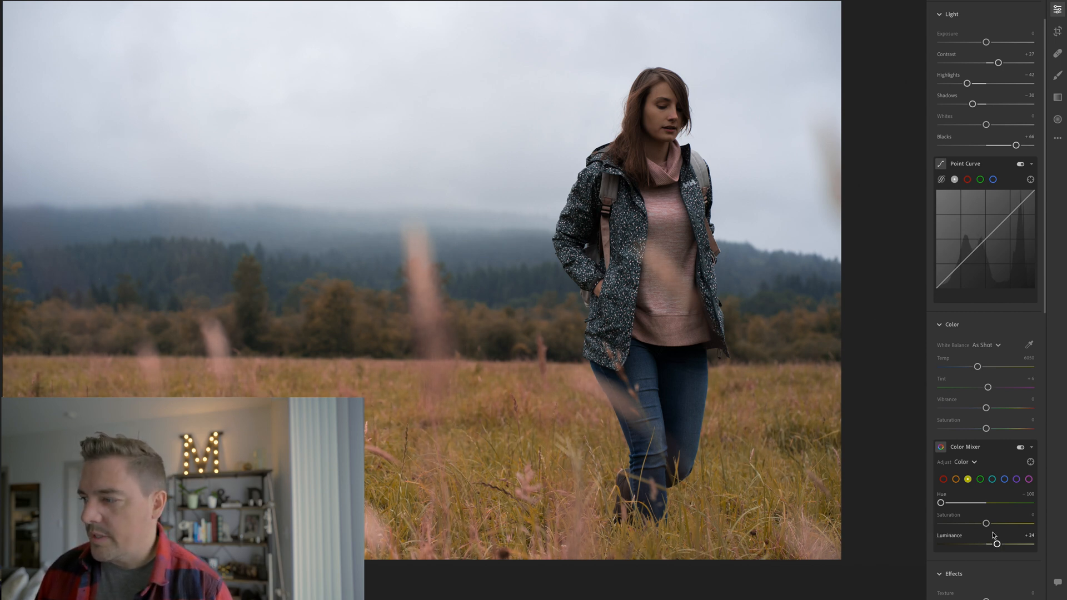
# Step: Darken the green range to Luminance -31 in the Color Mixer and check the effect on the image
pyautogui.click(943, 479)
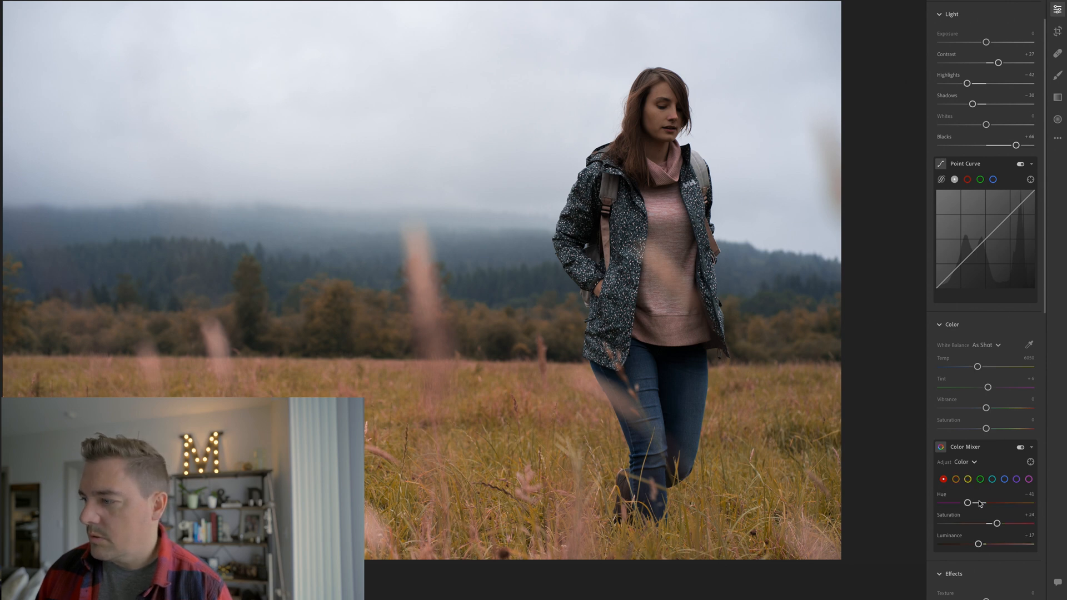
pyautogui.click(980, 479)
pyautogui.moveTo(985, 544)
pyautogui.mouseDown()
pyautogui.moveTo(968, 546)
pyautogui.moveTo(1009, 545)
pyautogui.moveTo(971, 545)
pyautogui.mouseUp()
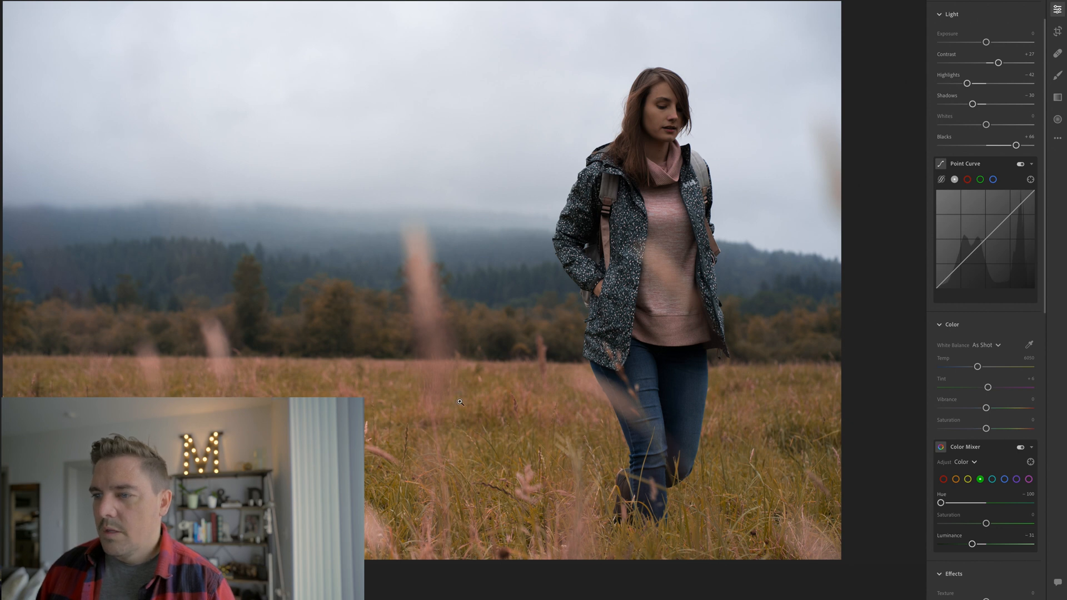
pyautogui.click(216, 270)
pyautogui.click(169, 268)
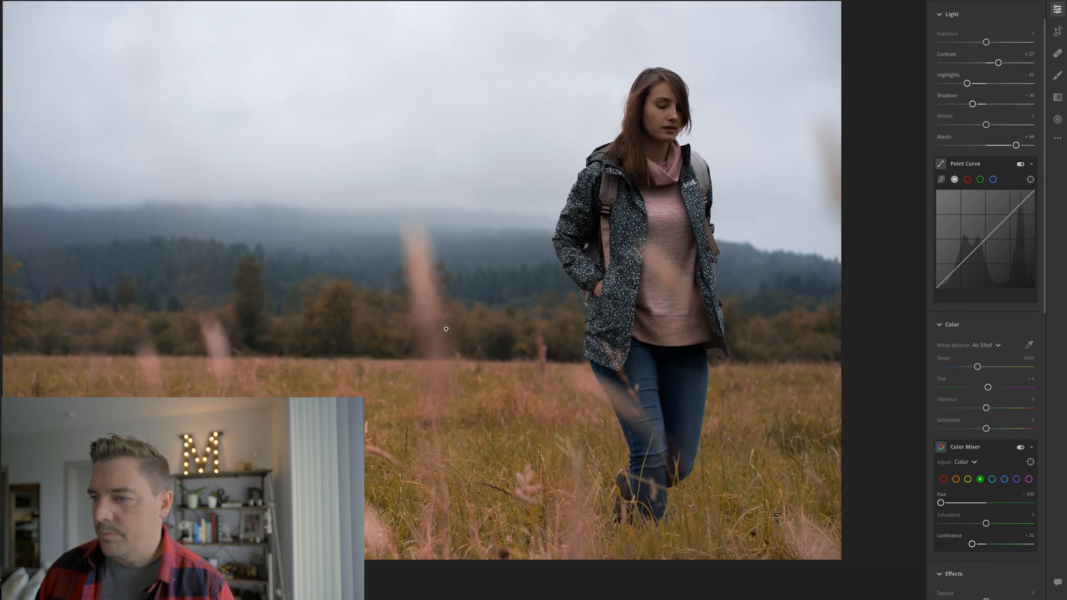
# Step: Adjust the blue range in the Color Mixer to Hue +14, Saturation -29 and Luminance +29
pyautogui.click(1004, 479)
pyautogui.moveTo(985, 510); pyautogui.dragTo(927, 509)
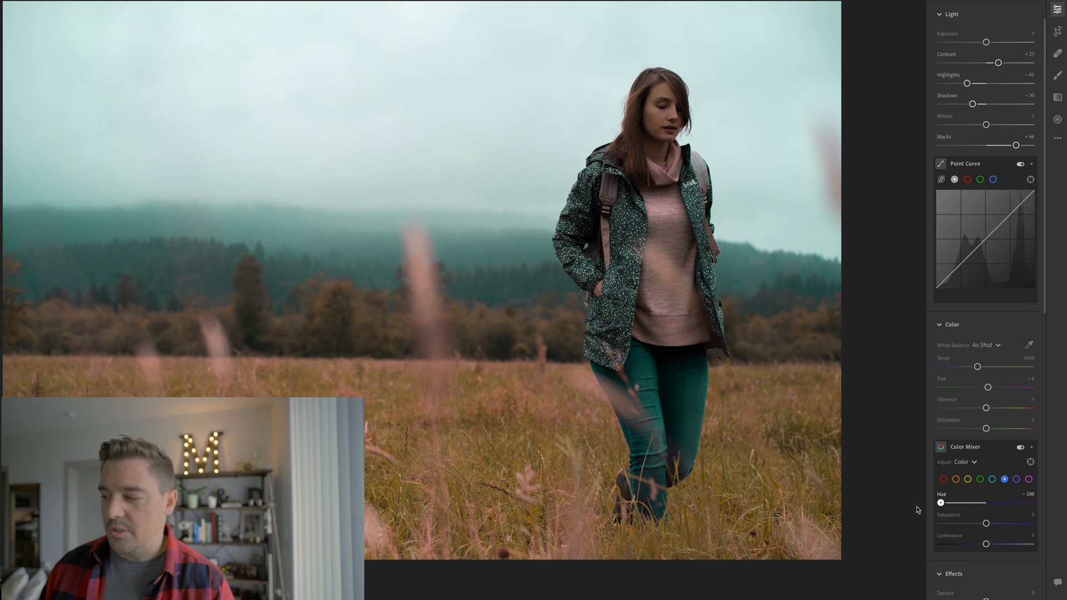
pyautogui.moveTo(940, 502); pyautogui.dragTo(995, 507)
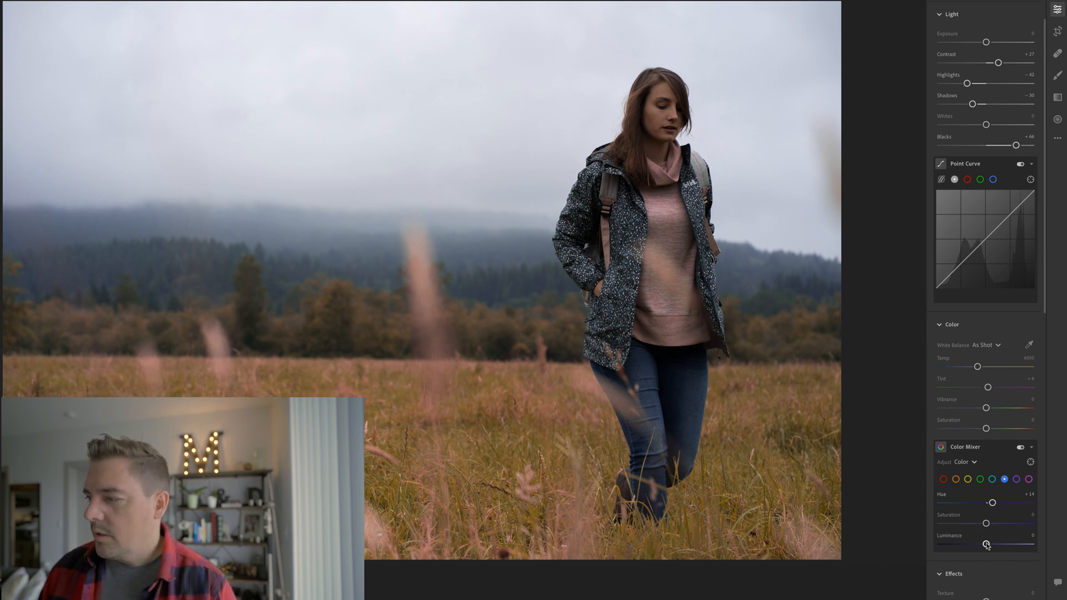
pyautogui.moveTo(986, 545)
pyautogui.mouseDown()
pyautogui.moveTo(970, 545)
pyautogui.moveTo(1000, 544)
pyautogui.moveTo(984, 544)
pyautogui.moveTo(999, 544)
pyautogui.moveTo(976, 526)
pyautogui.mouseUp()
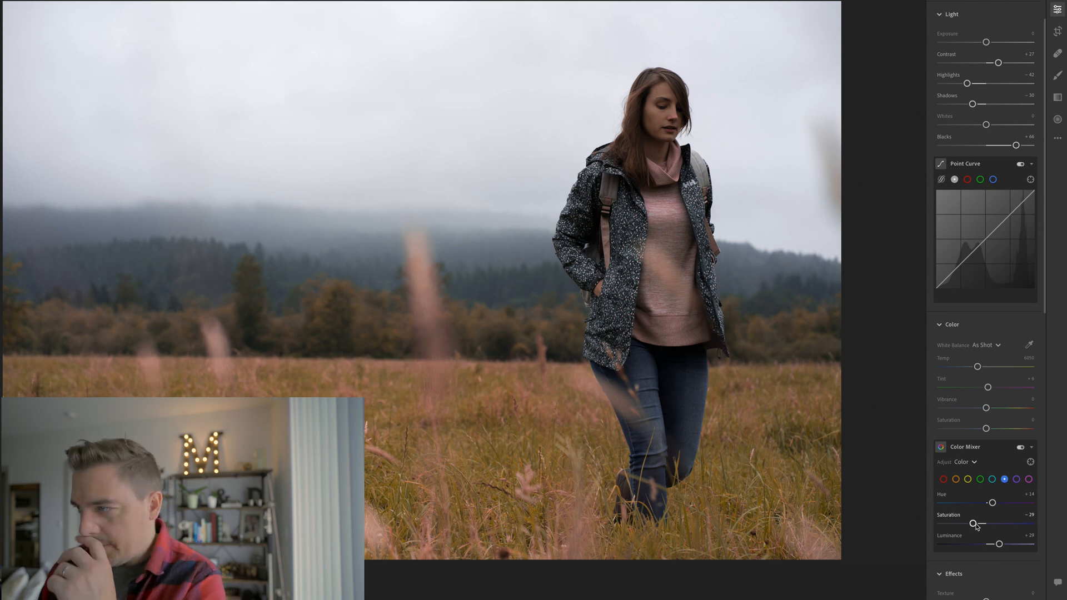
# Step: Warm the white balance by setting the Temp to 6741
pyautogui.click(1028, 480)
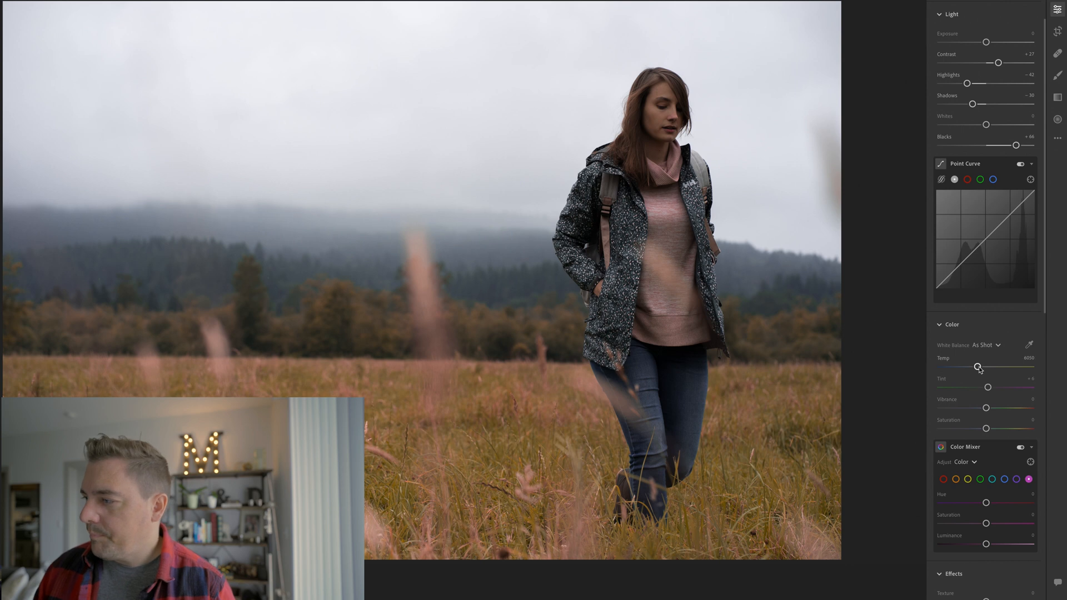
pyautogui.moveTo(978, 366); pyautogui.dragTo(984, 368)
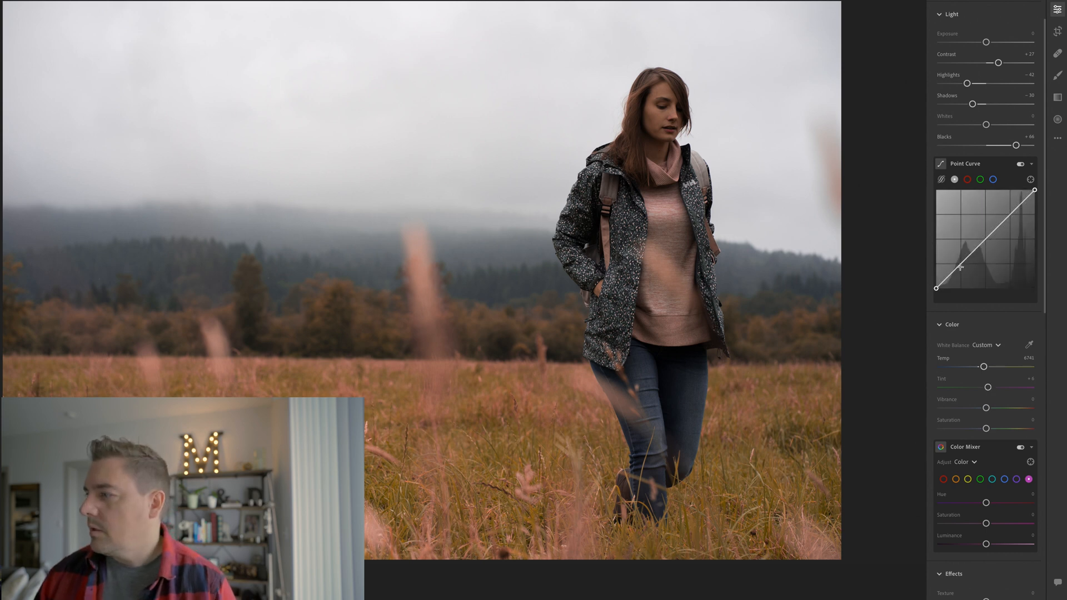
# Step: Add two points to the Point Curve, lowering the shadows to about 25.5, 22.4 and slightly lifting the upper midtones for a gentle S-curve
pyautogui.moveTo(960, 267); pyautogui.dragTo(961, 267)
pyautogui.click(992, 235)
pyautogui.moveTo(992, 235); pyautogui.dragTo(991, 234)
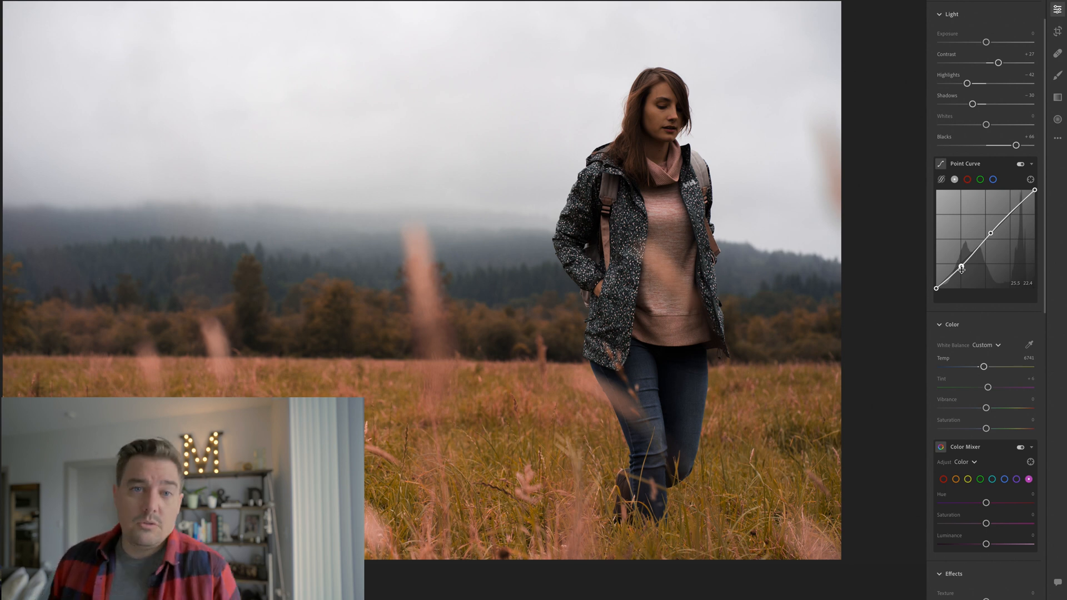
# Step: Select the radial gradient on the woman's face and set its Shadows to +39 and Contrast to -17
pyautogui.click(1057, 120)
pyautogui.click(662, 110)
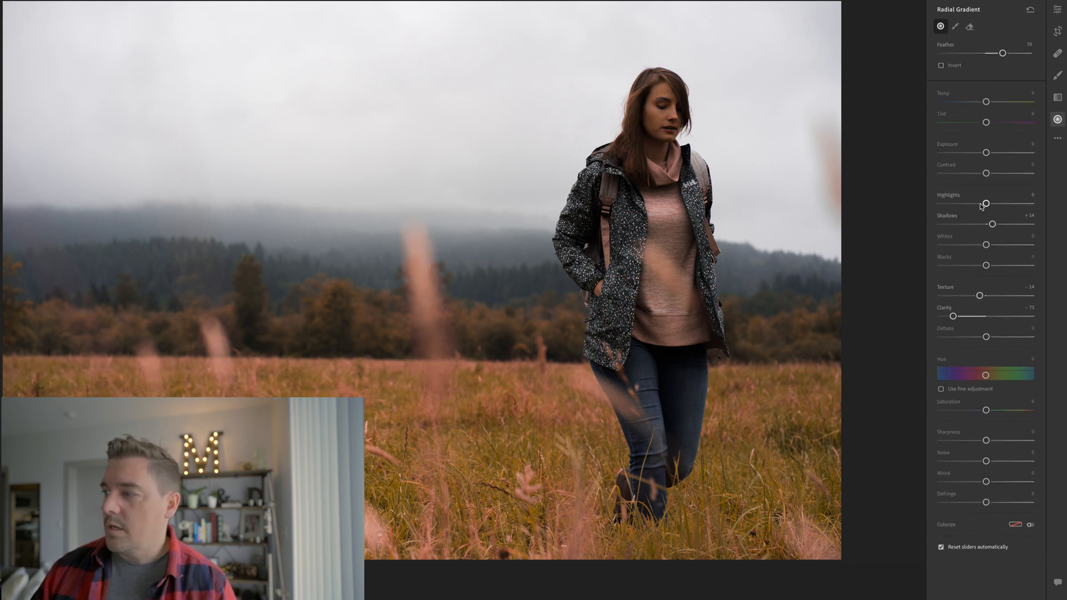
pyautogui.moveTo(992, 225); pyautogui.dragTo(1003, 225)
pyautogui.moveTo(976, 177); pyautogui.dragTo(977, 175)
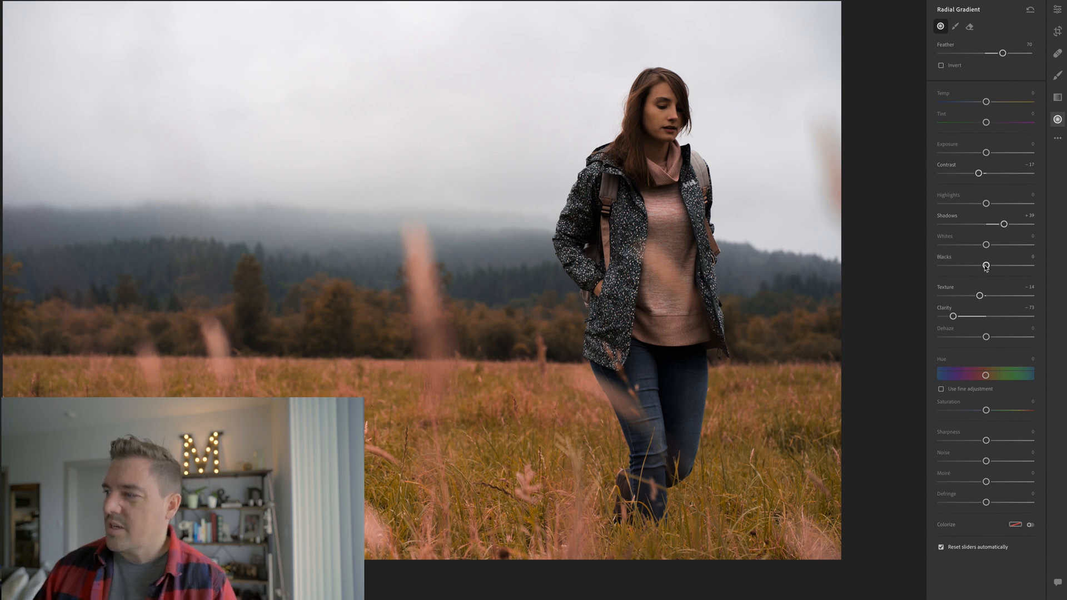
# Step: Cool the face's radial gradient to Temp -12 and reduce its Saturation to -5
pyautogui.moveTo(986, 412); pyautogui.dragTo(979, 411)
pyautogui.hotkey('ctrl', 'z')
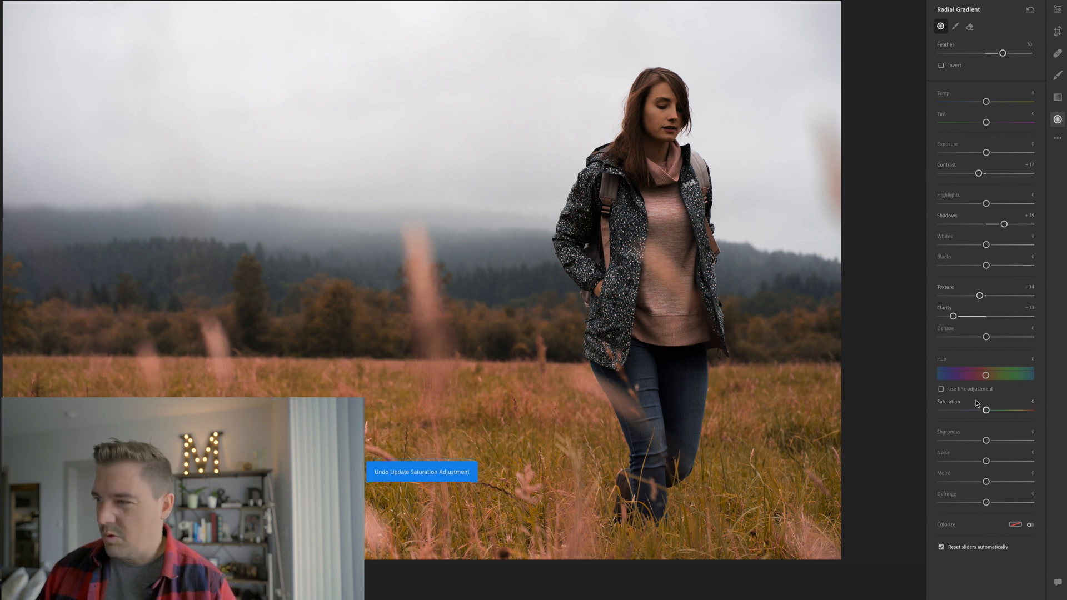
pyautogui.moveTo(985, 104); pyautogui.dragTo(980, 104)
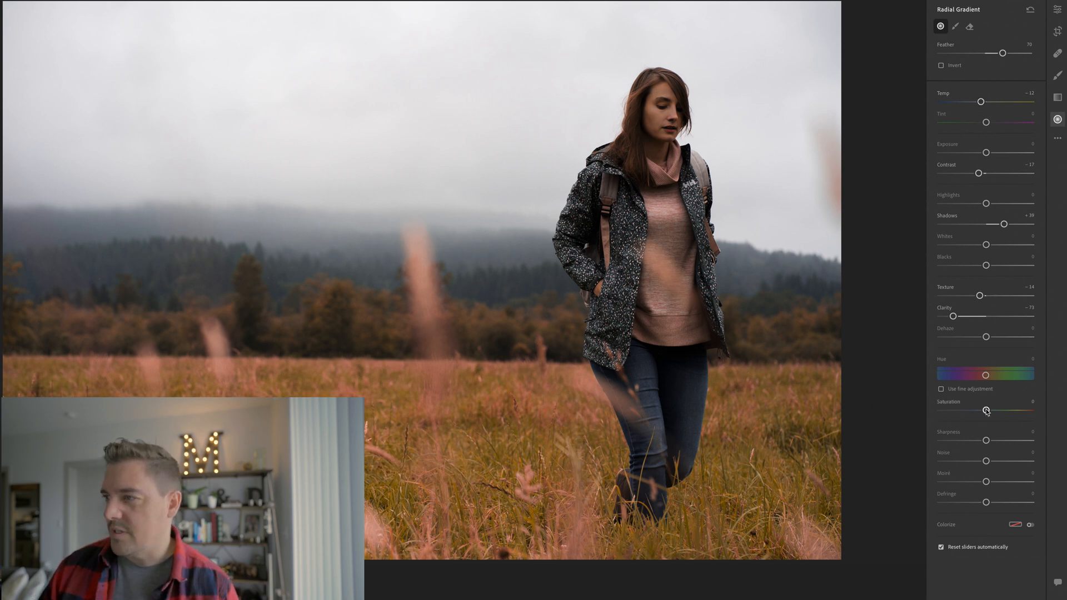
pyautogui.moveTo(986, 411); pyautogui.dragTo(984, 410)
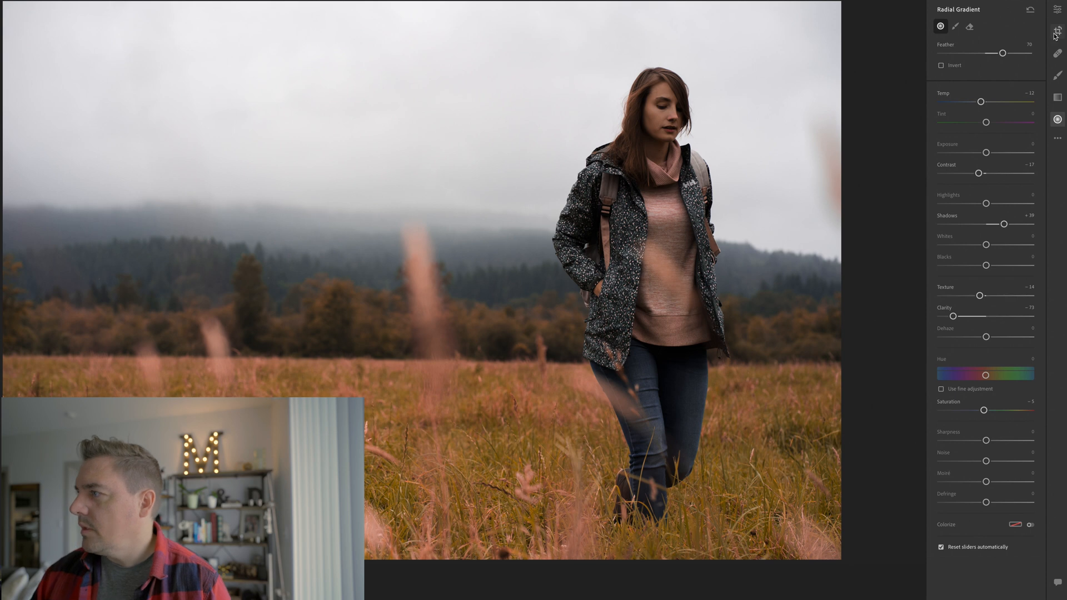
# Step: Apply split toning with an orange tint in the shadows and a blue highlight tint at hue 205, saturation 8
pyautogui.click(1057, 9)
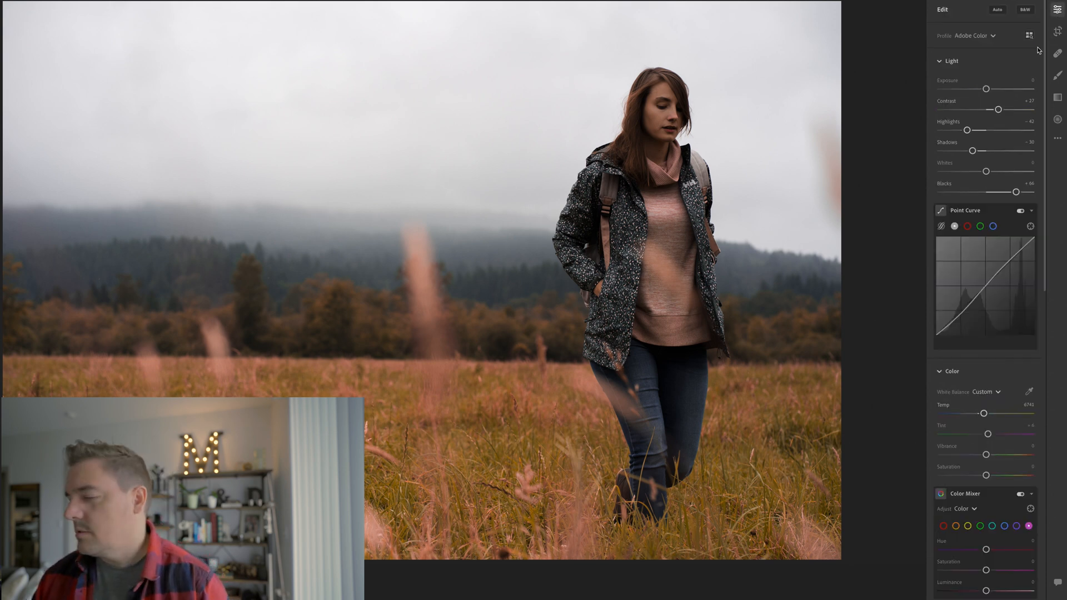
pyautogui.scroll(-8, 970, 312)
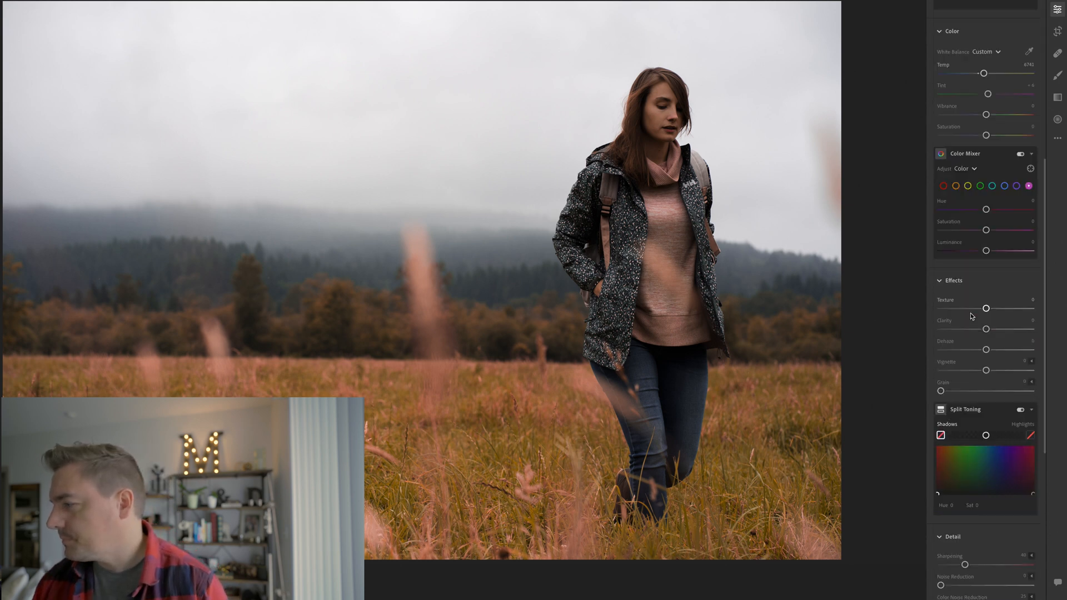
pyautogui.scroll(-1, 970, 313)
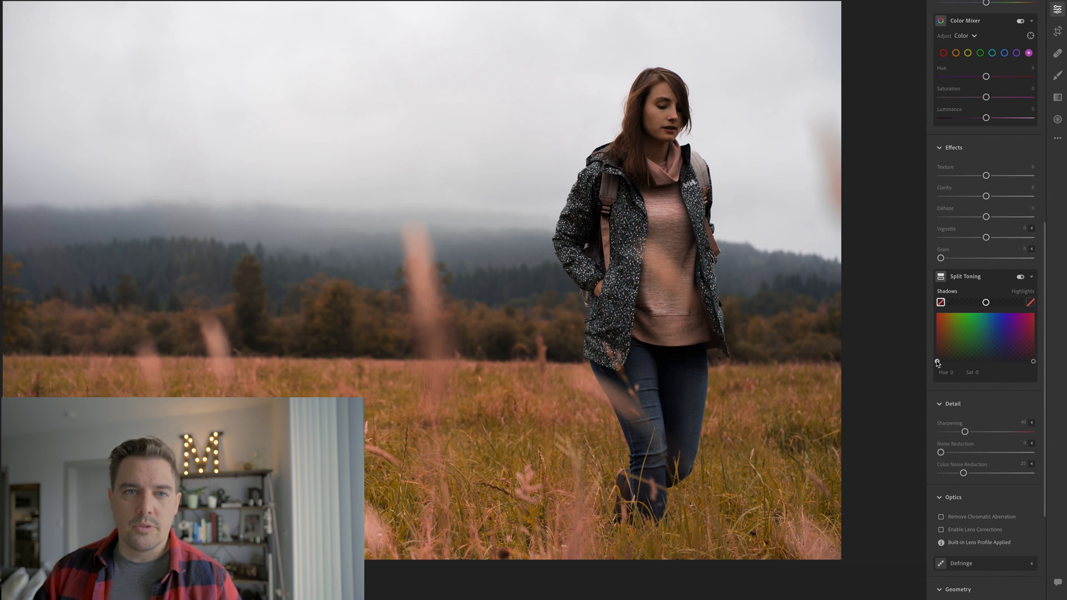
pyautogui.moveTo(937, 362); pyautogui.dragTo(943, 354)
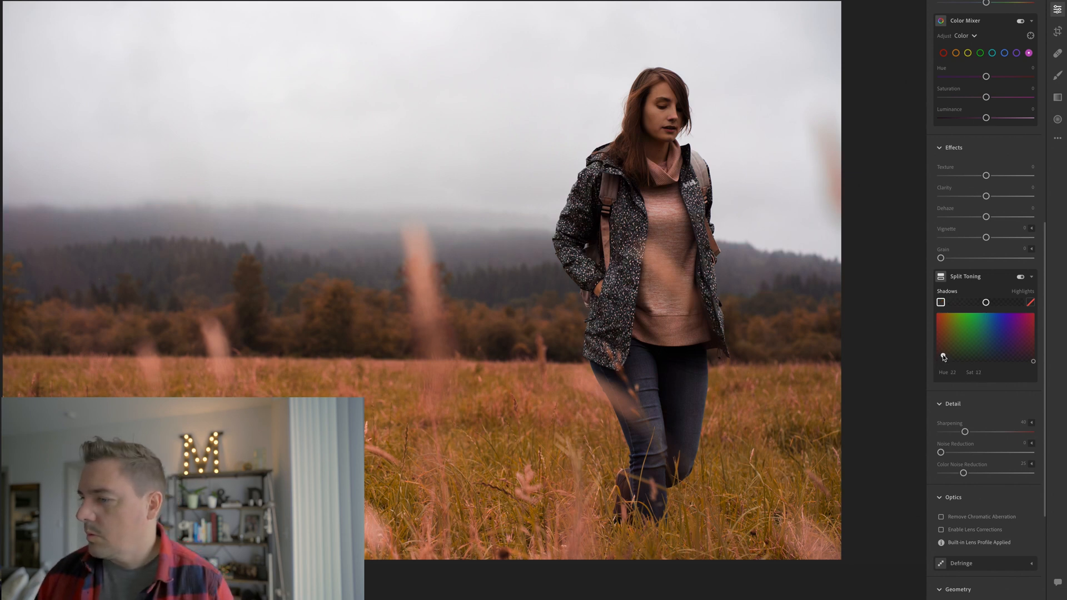
pyautogui.moveTo(1033, 362); pyautogui.dragTo(995, 358)
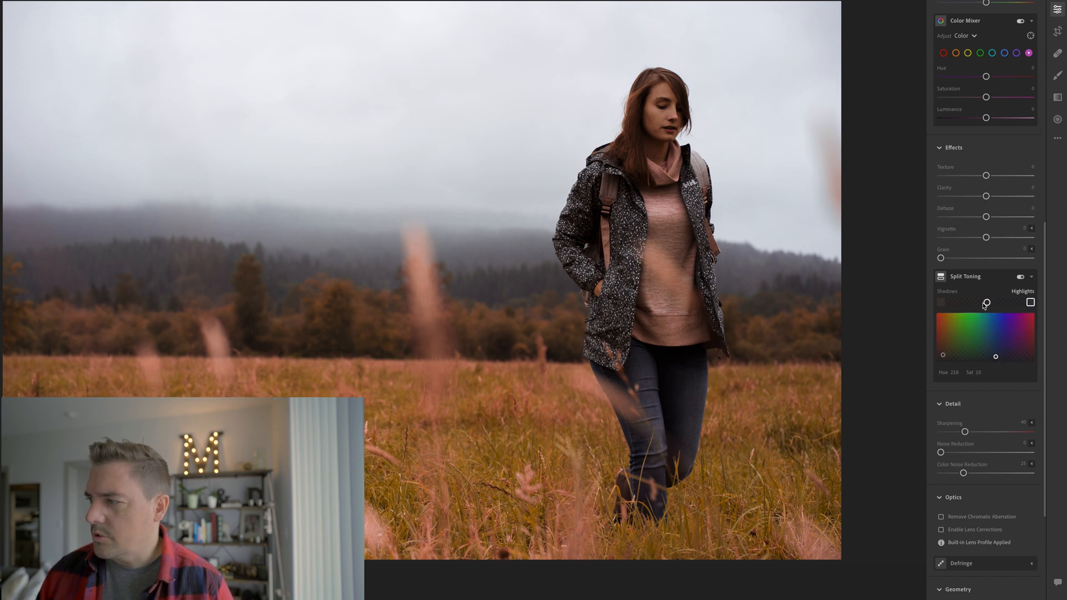
pyautogui.click(943, 356)
pyautogui.moveTo(946, 355); pyautogui.dragTo(991, 358)
# Step: Set the orange range in the Color Mixer to Saturation -8 and Luminance +2
pyautogui.scroll(1, 994, 308)
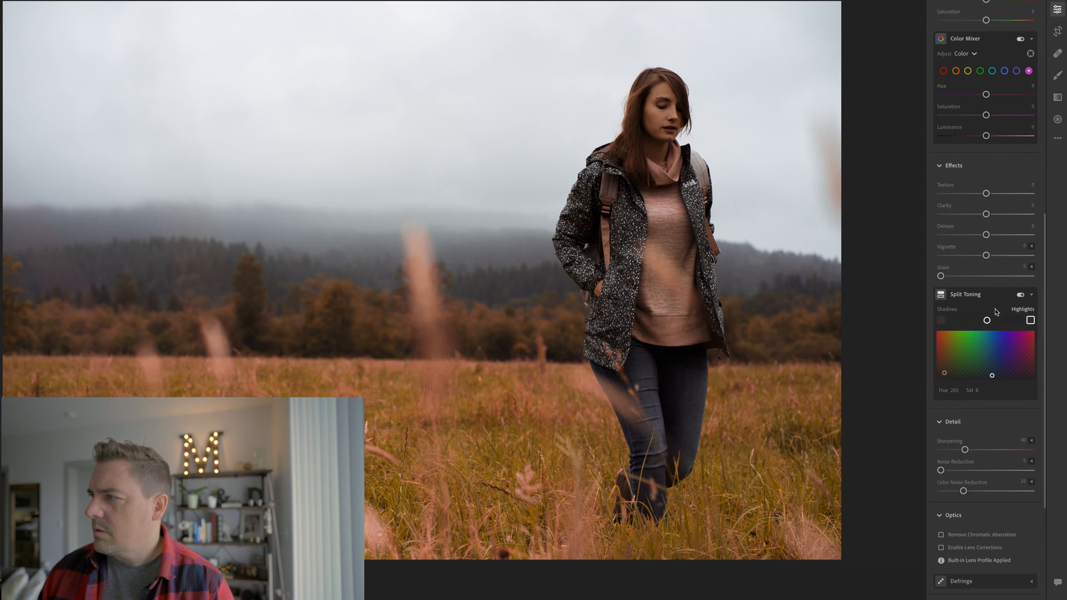
pyautogui.scroll(3, 994, 308)
pyautogui.click(955, 116)
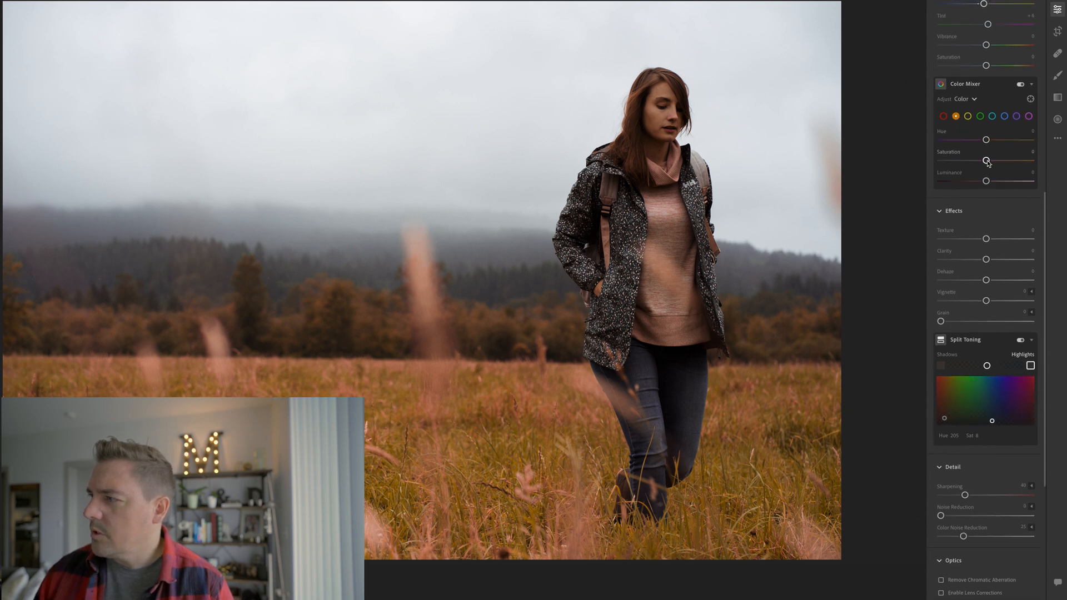
pyautogui.moveTo(986, 182); pyautogui.dragTo(981, 162)
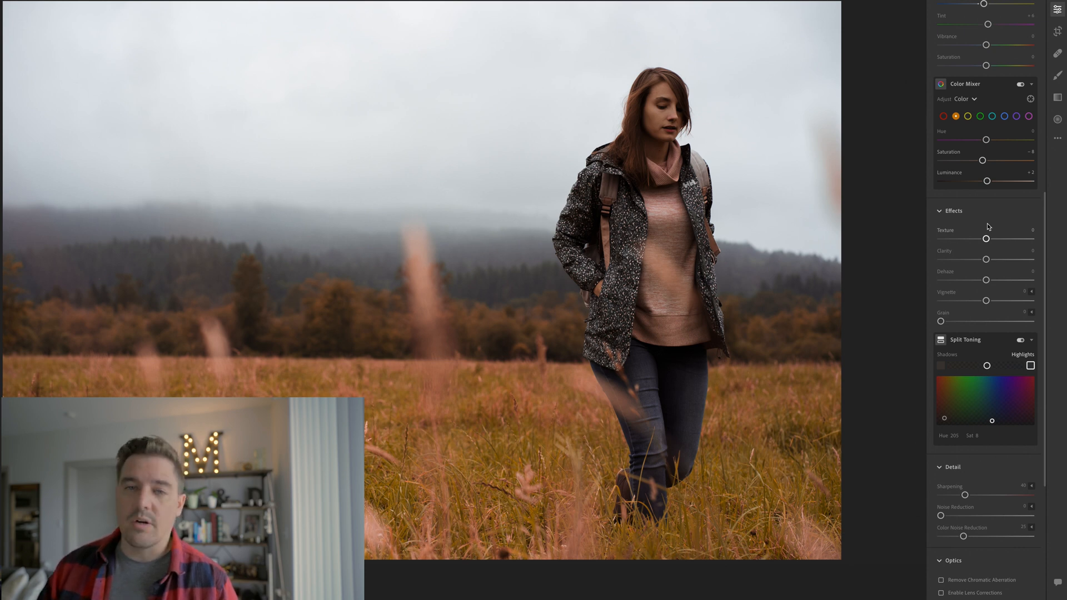
# Step: Compare the edited portrait with its original several times
pyautogui.press('\\')
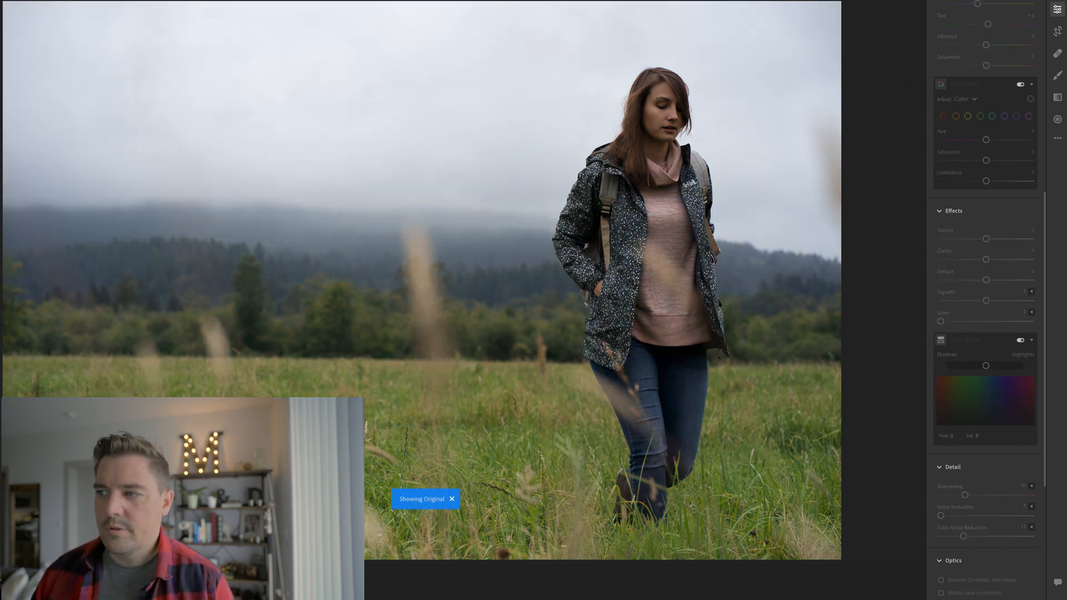
pyautogui.press('\\')
pyautogui.press('\\')
pyautogui.press('\\')
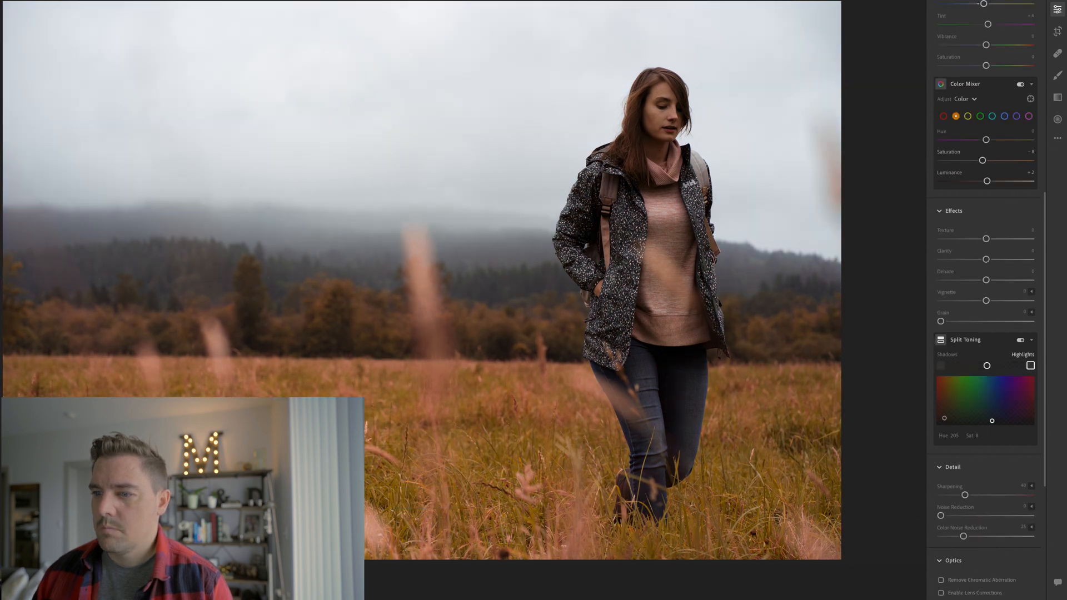
pyautogui.press('\\')
pyautogui.press('\\')
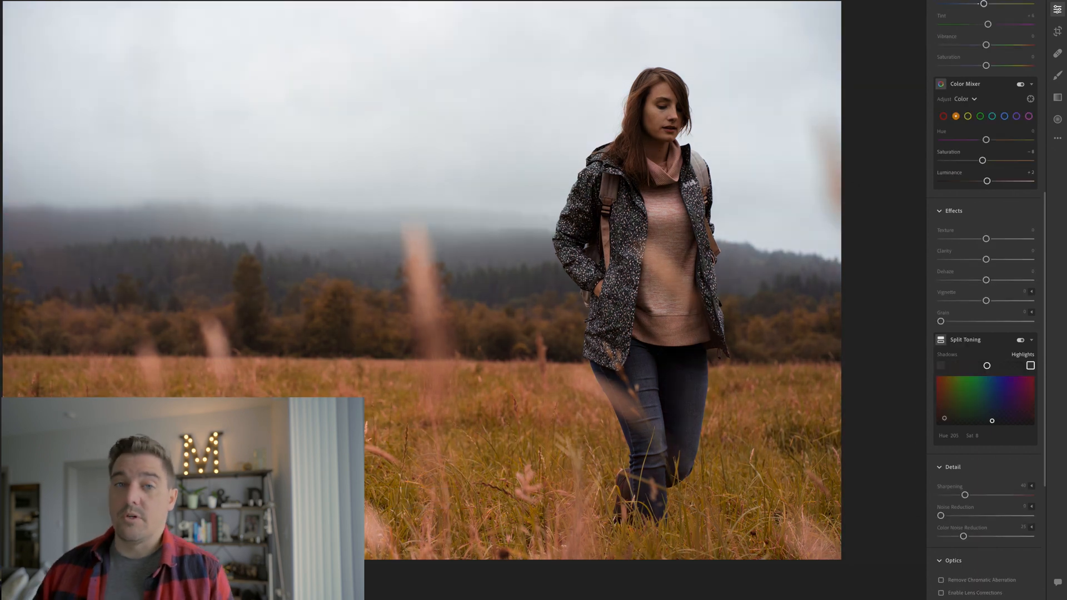
pyautogui.press('\\')
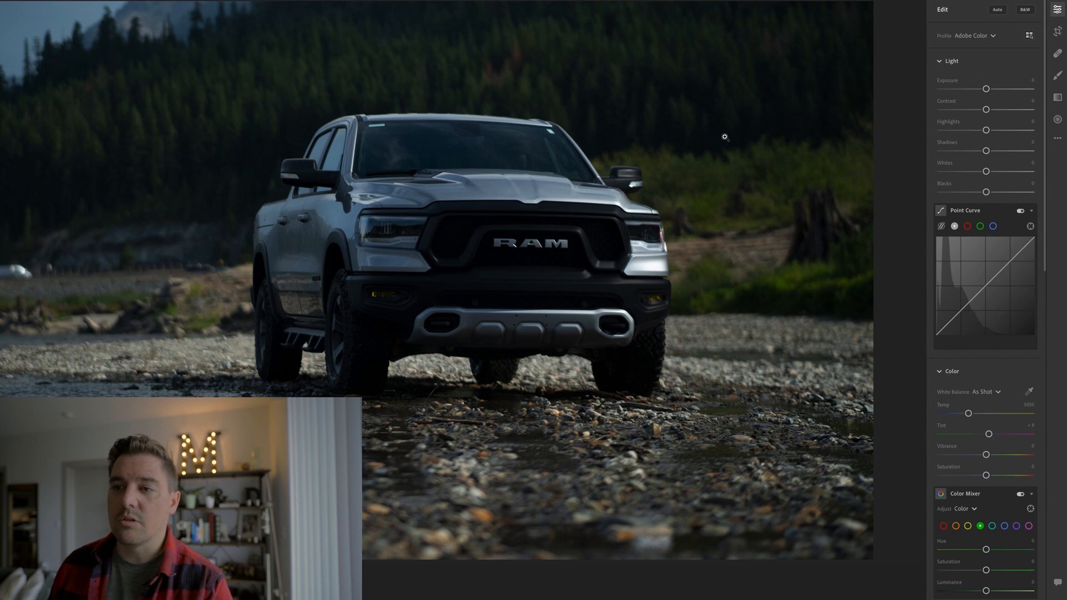
# Step: Adjust the Ram truck photo's light to Contrast +17, Highlights -26, Shadows +65, Whites +37 and Blacks -18
pyautogui.moveTo(986, 109)
pyautogui.mouseDown()
pyautogui.moveTo(1007, 110)
pyautogui.moveTo(994, 110)
pyautogui.mouseUp()
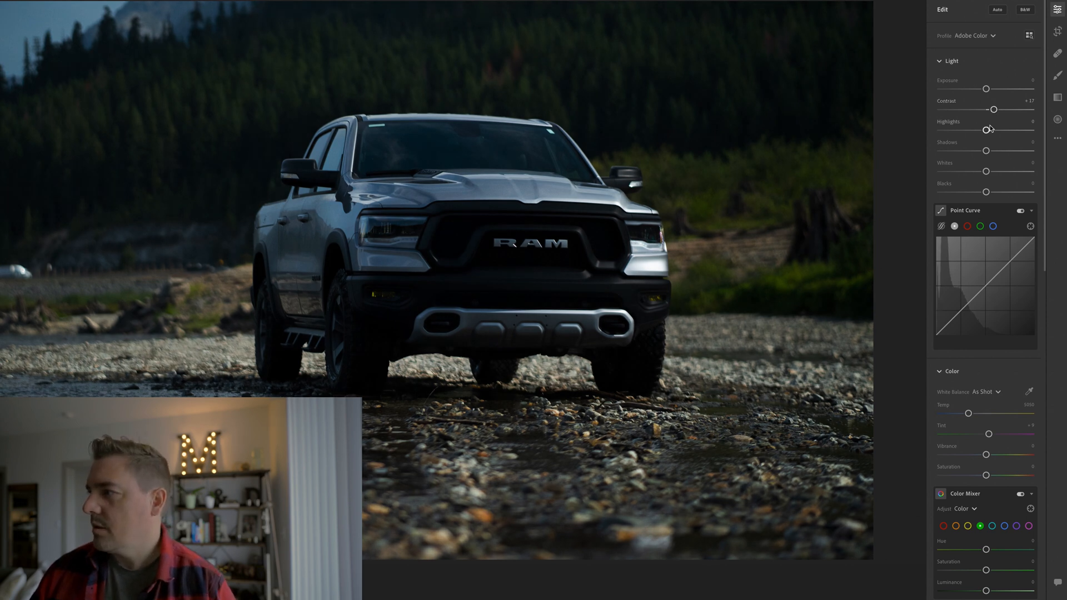
pyautogui.moveTo(986, 130); pyautogui.dragTo(1003, 172)
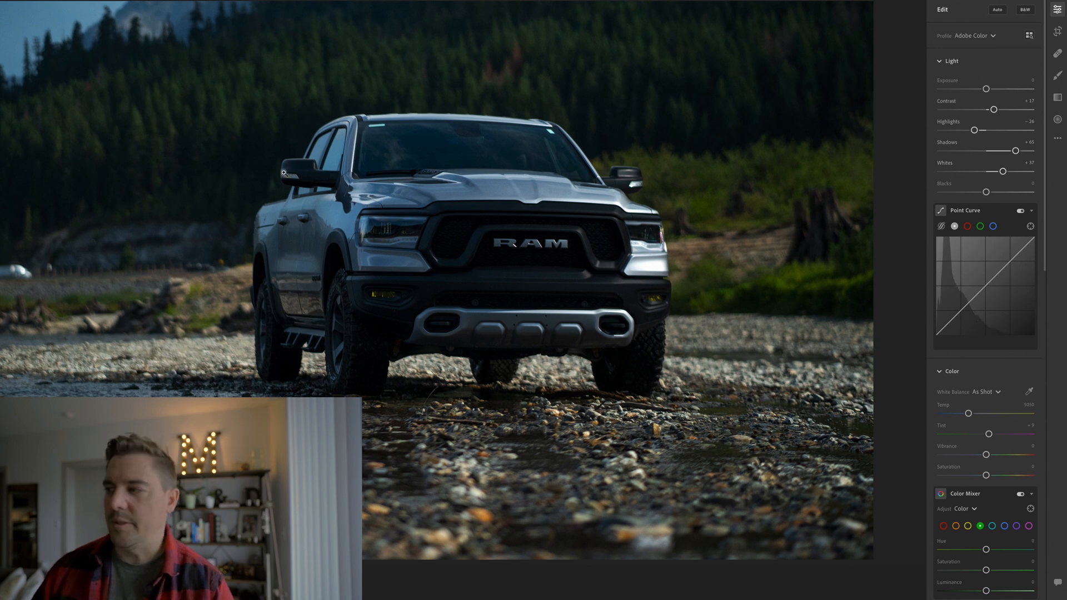
pyautogui.moveTo(985, 192); pyautogui.dragTo(980, 195)
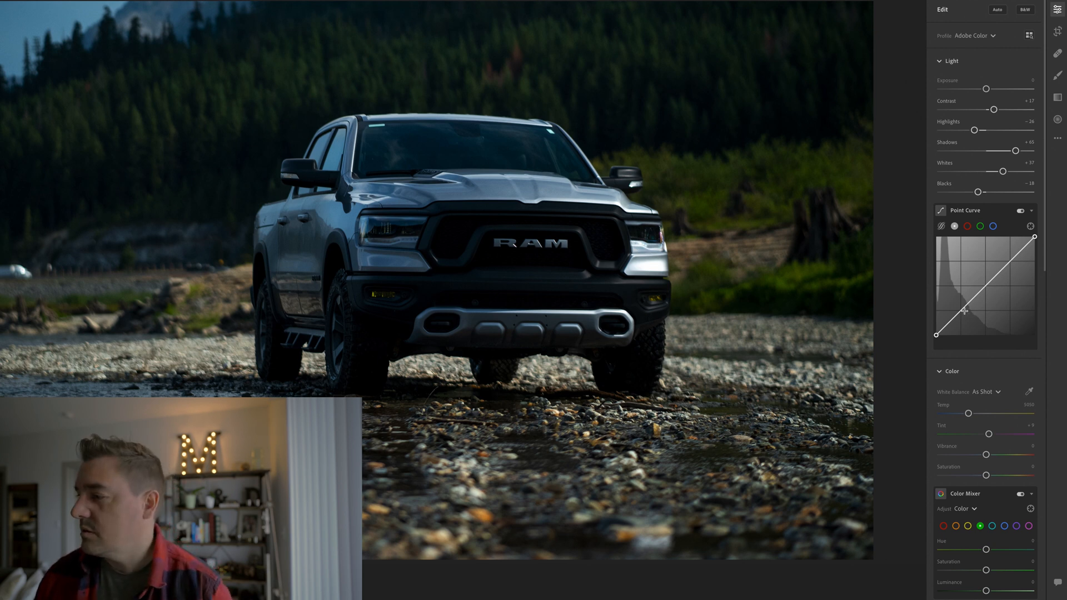
# Step: Shape the Point Curve into an S-curve with lowered shadows and lifted upper midtones, and ease Shadows to +60 and Blacks to -13
pyautogui.moveTo(962, 310); pyautogui.dragTo(961, 321)
pyautogui.moveTo(1002, 280); pyautogui.dragTo(1003, 271)
pyautogui.scroll(-1, 1002, 266)
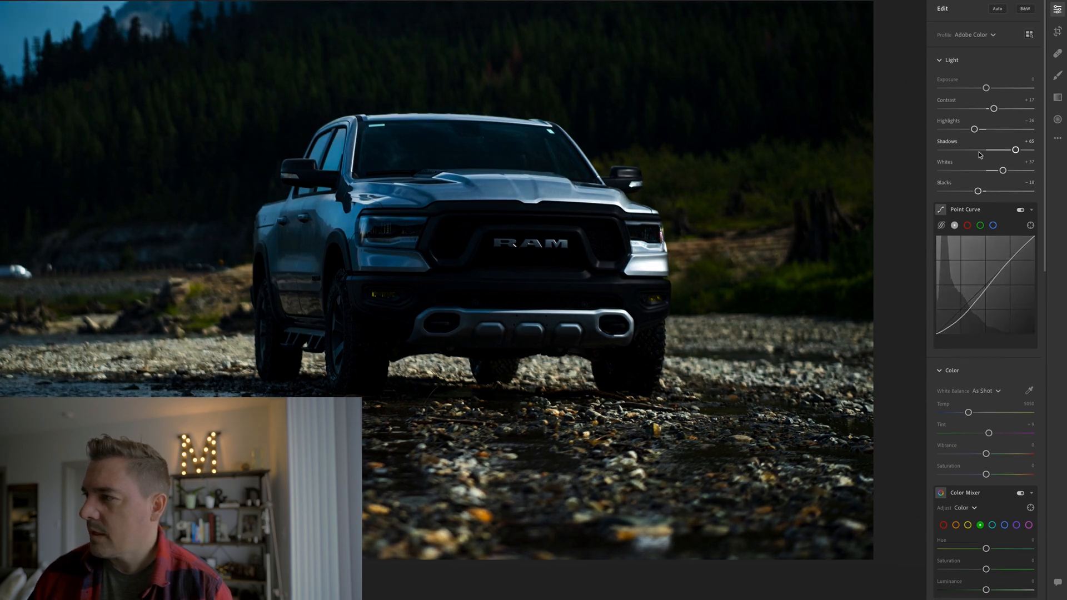
pyautogui.scroll(-1, 997, 172)
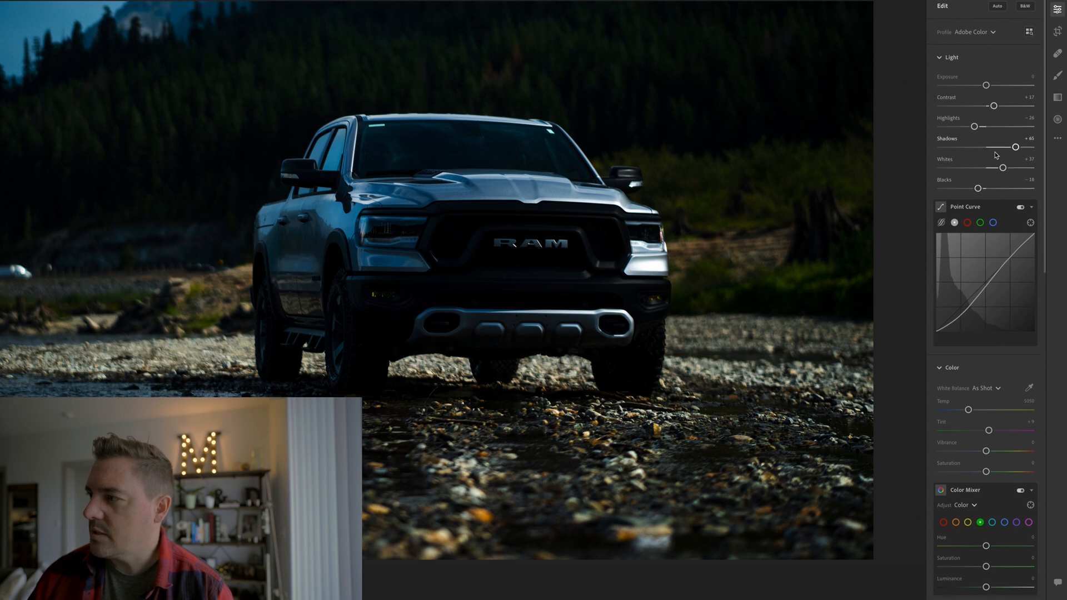
pyautogui.scroll(1, 1010, 158)
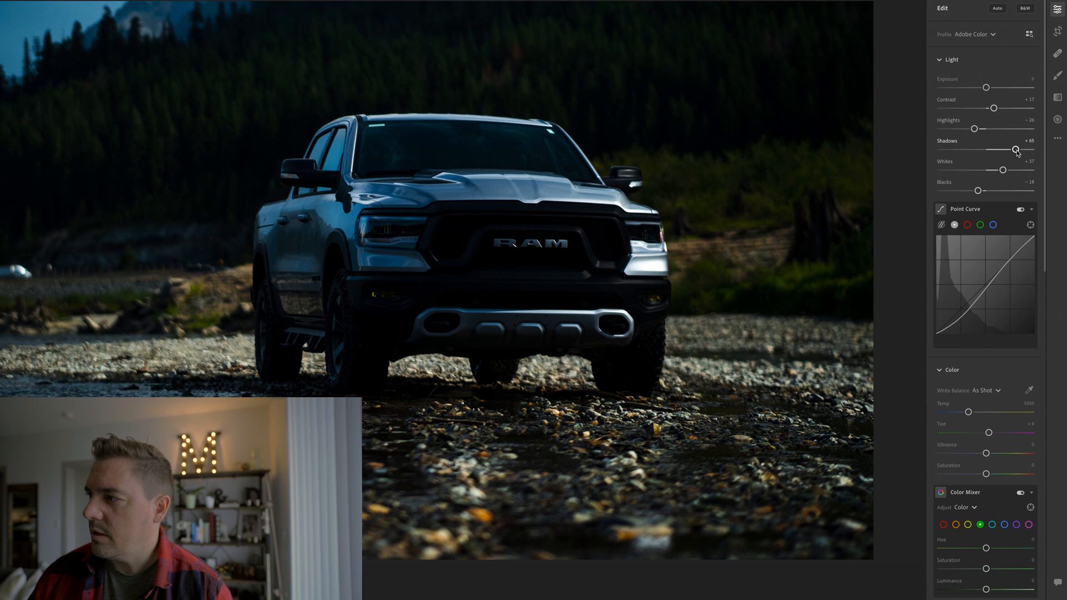
pyautogui.scroll(1, 1021, 153)
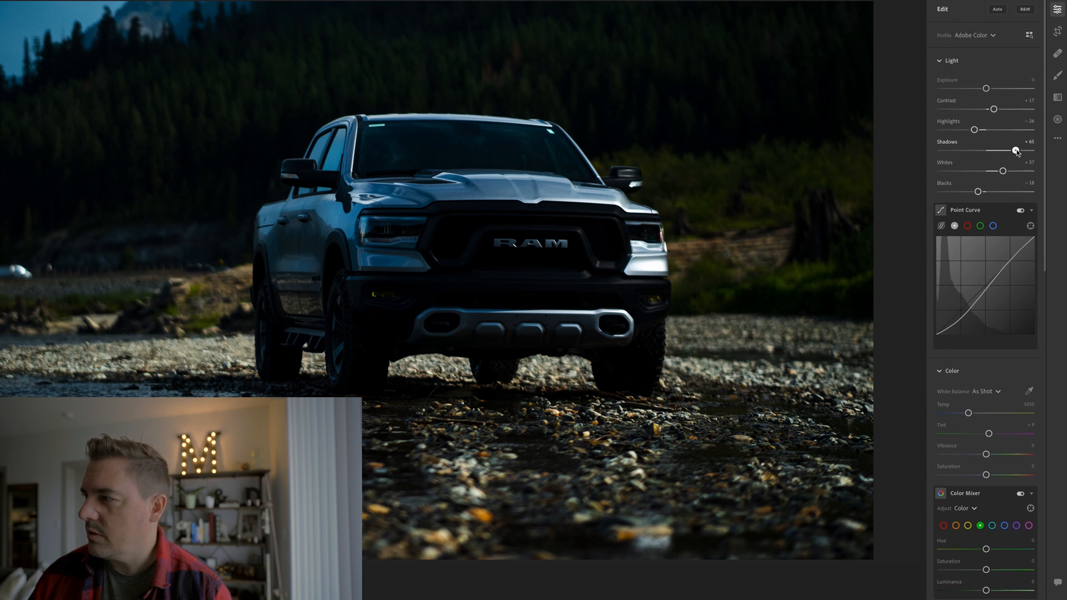
pyautogui.moveTo(1015, 151); pyautogui.dragTo(1013, 151)
pyautogui.moveTo(977, 191); pyautogui.dragTo(982, 192)
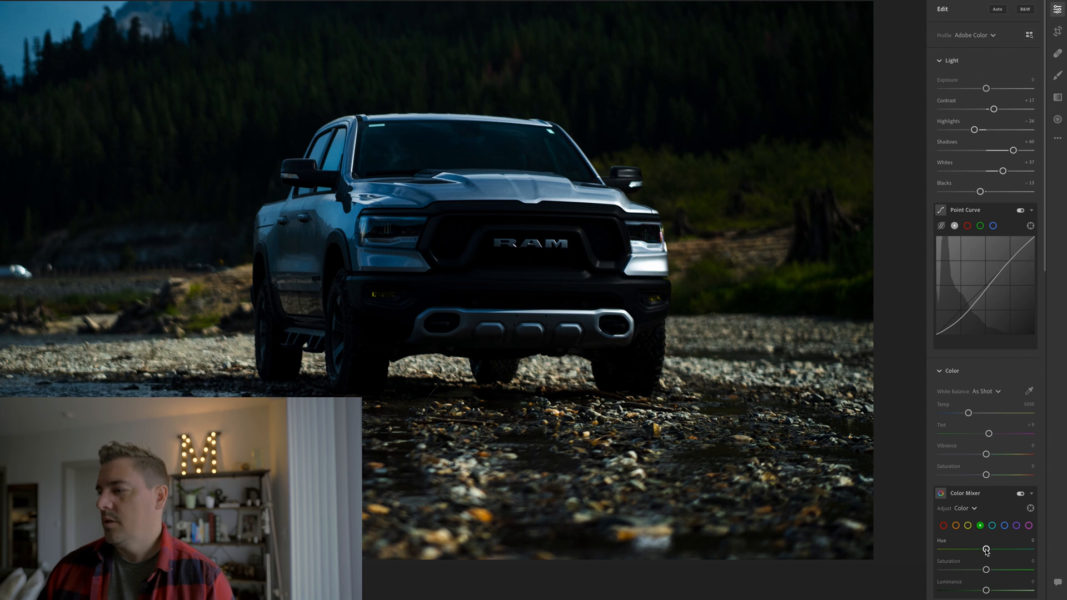
# Step: In the Color Mixer, set the greens to Hue -100, Saturation -67 and the yellows to Hue -66, Saturation -67
pyautogui.moveTo(985, 549); pyautogui.dragTo(877, 554)
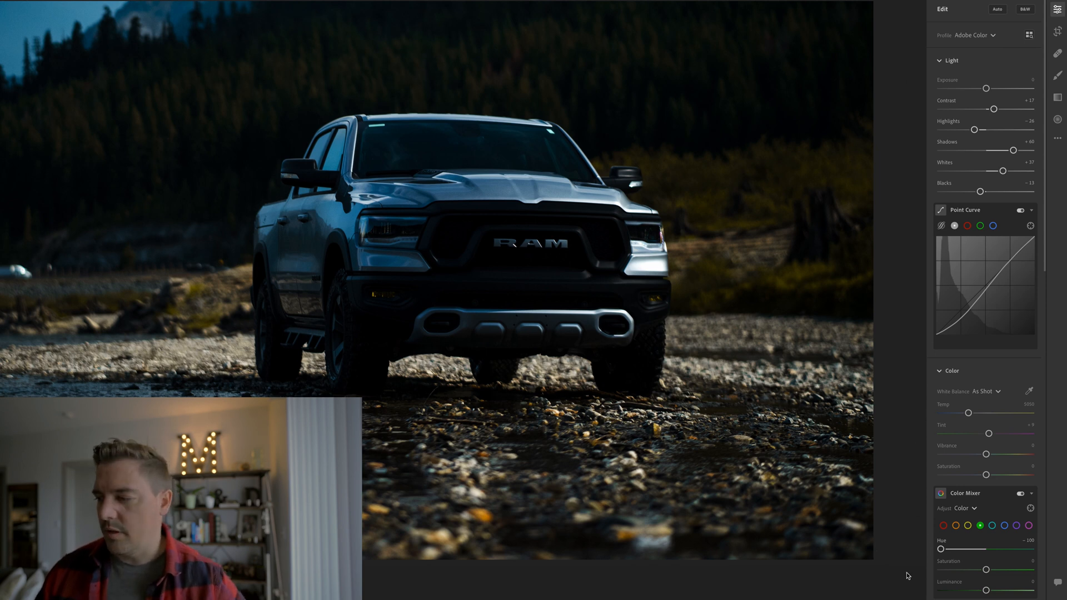
pyautogui.moveTo(987, 570); pyautogui.dragTo(956, 573)
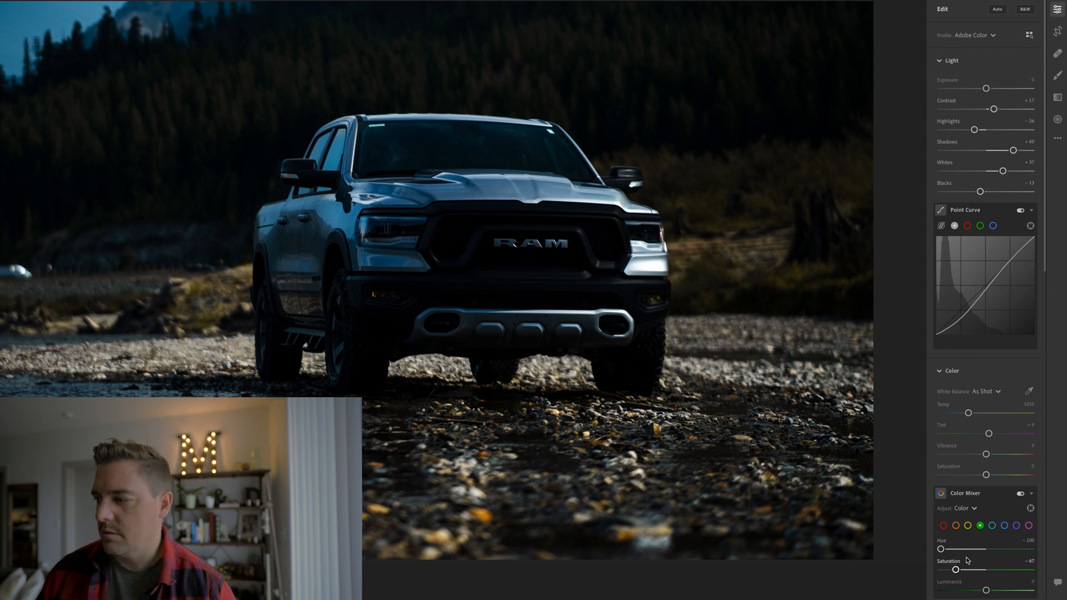
pyautogui.click(967, 525)
pyautogui.moveTo(985, 549); pyautogui.dragTo(955, 571)
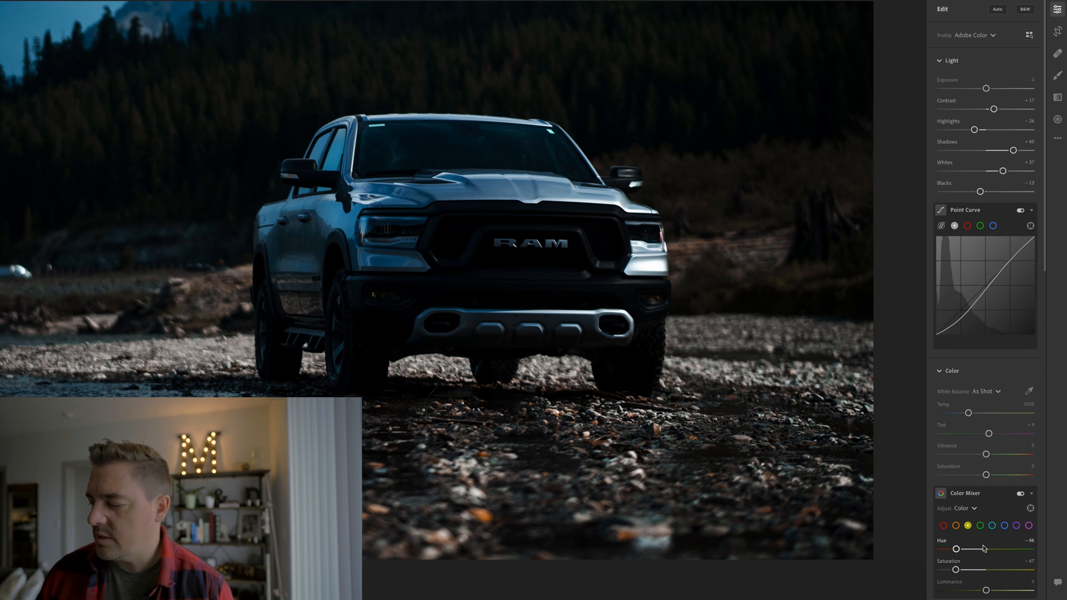
# Step: In the Color Mixer, set reds to Saturation +10, Luminance -8 and blues to Hue -37, Saturation -84, Luminance +22
pyautogui.click(943, 525)
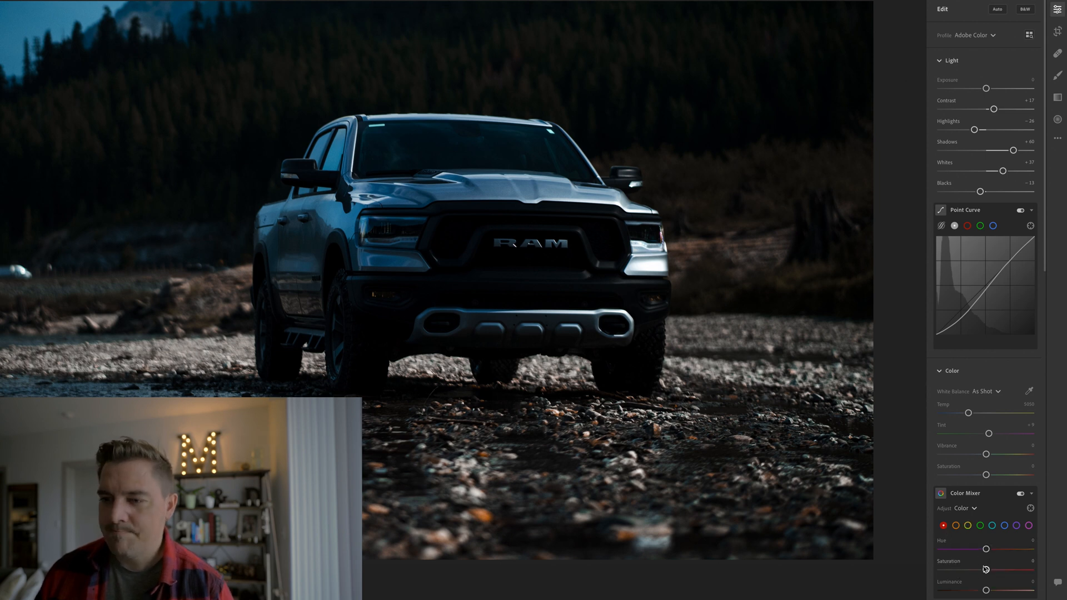
pyautogui.moveTo(985, 570); pyautogui.dragTo(982, 591)
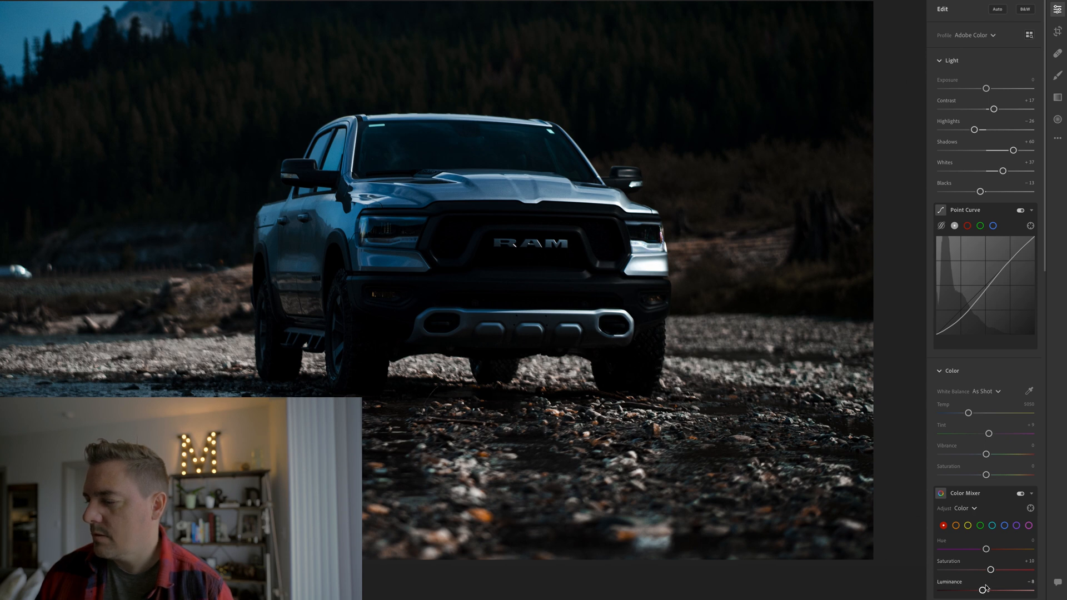
pyautogui.click(1005, 527)
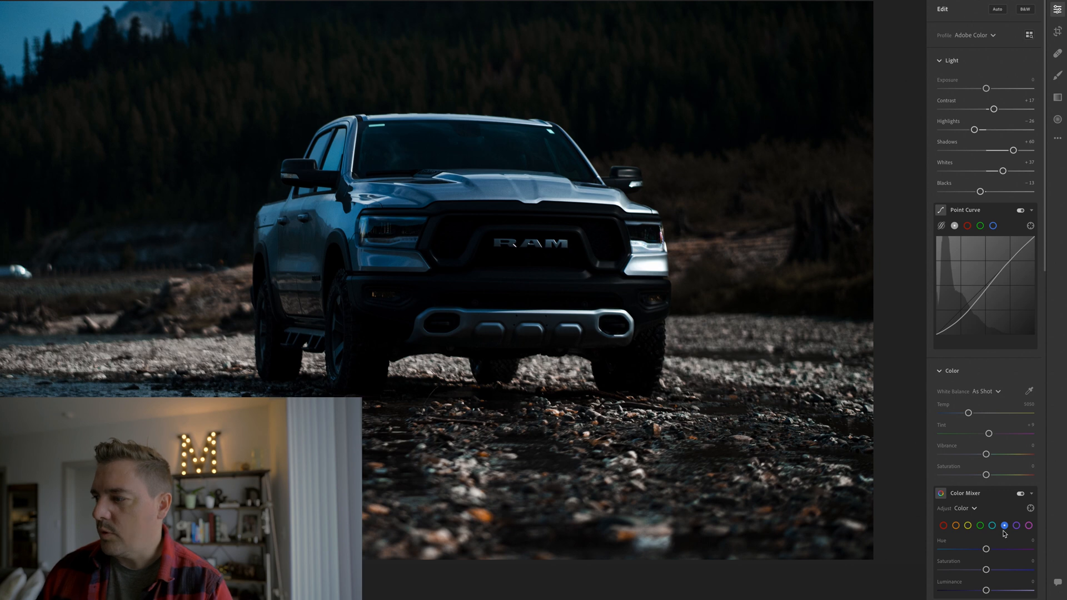
pyautogui.moveTo(985, 549); pyautogui.dragTo(928, 572)
pyautogui.moveTo(986, 590); pyautogui.dragTo(949, 572)
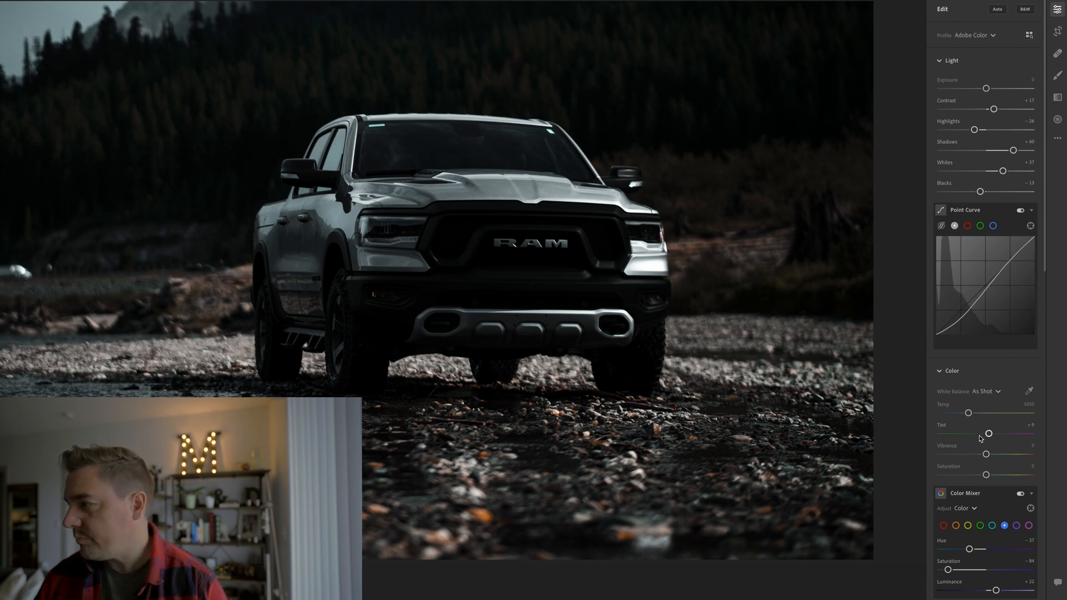
# Step: Raise the truck photo's Clarity to +20 in the effects settings
pyautogui.scroll(-2, 983, 428)
pyautogui.scroll(-3, 983, 428)
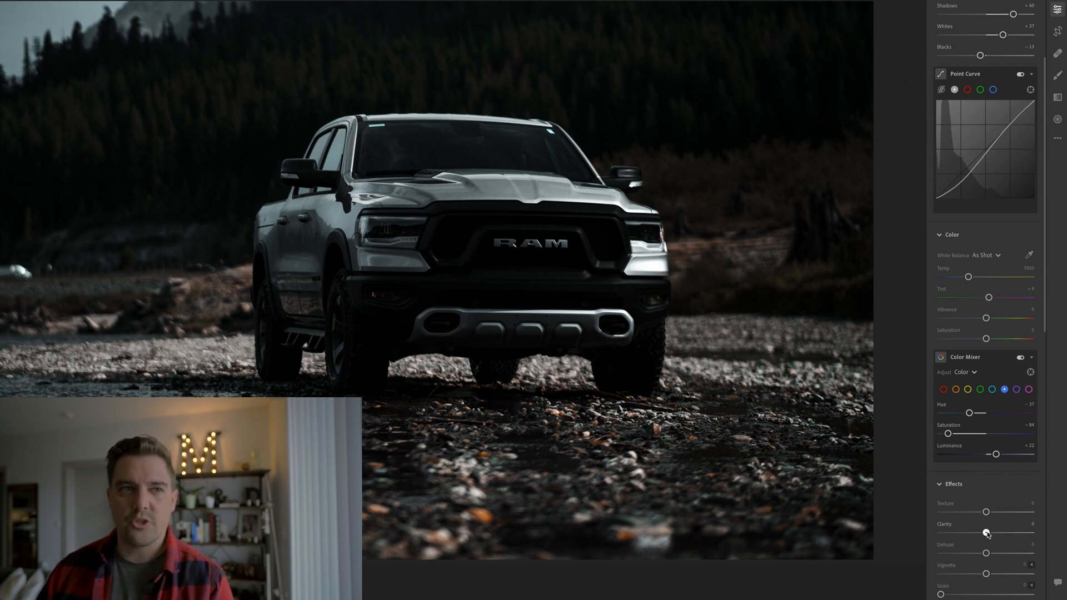
pyautogui.moveTo(987, 534); pyautogui.dragTo(995, 533)
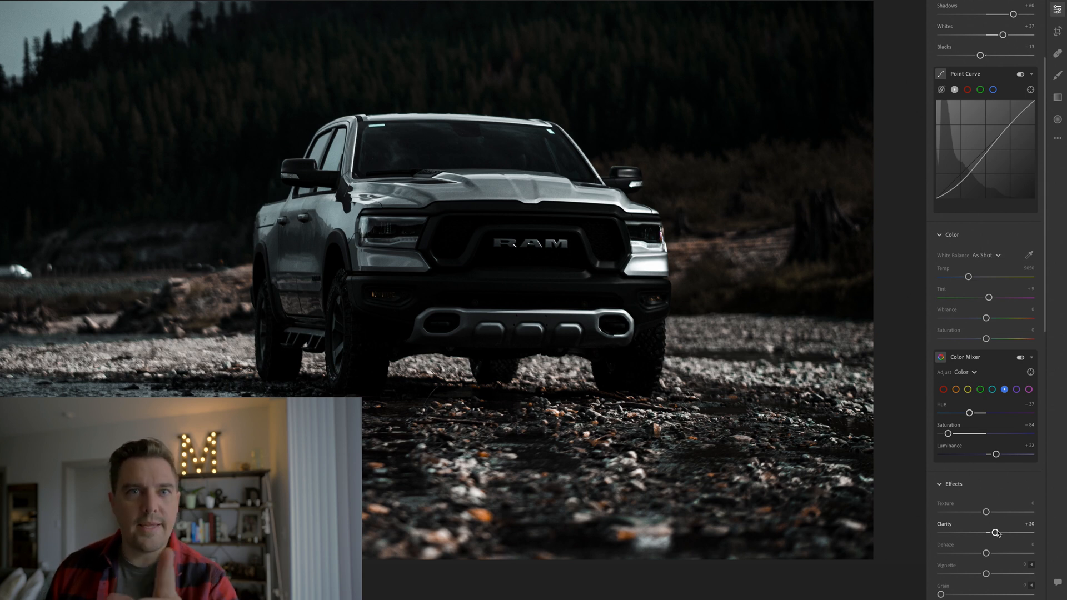
# Step: Warm the white balance to Temp 5940 and reduce Contrast to +9
pyautogui.scroll(3, 998, 533)
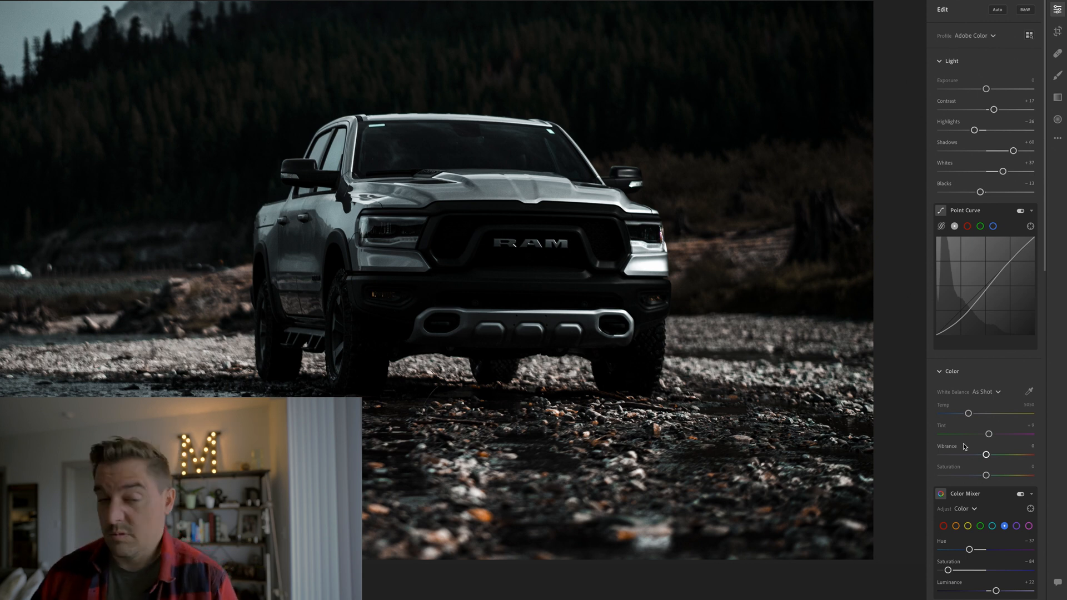
pyautogui.moveTo(969, 414); pyautogui.dragTo(981, 416)
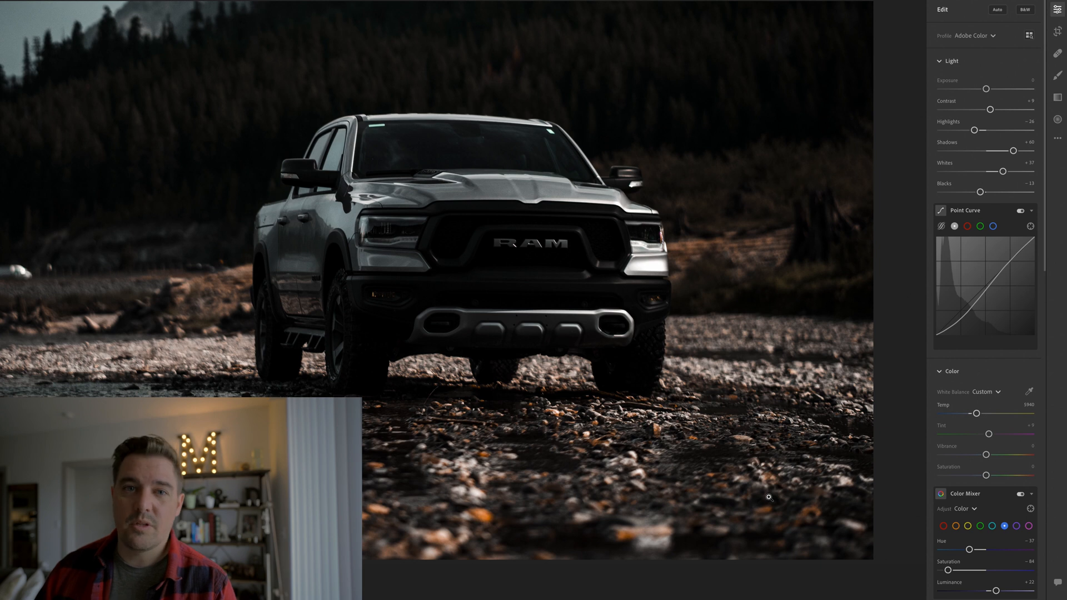
# Step: Apply Noise Reduction of 44 with its Detail set to 94
pyautogui.scroll(-6, 998, 466)
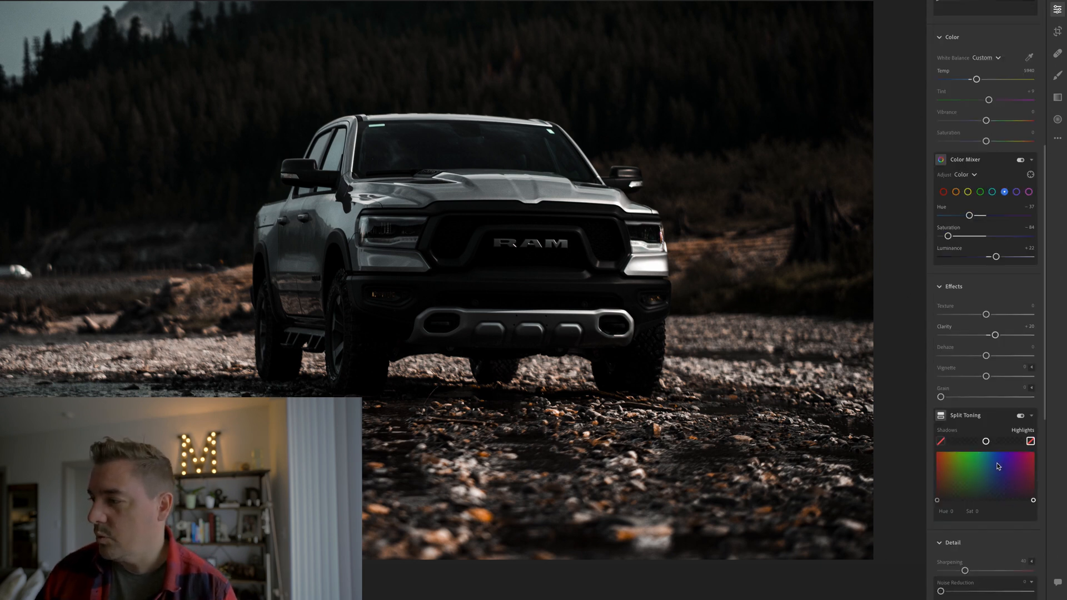
pyautogui.scroll(-3, 998, 467)
pyautogui.moveTo(941, 427); pyautogui.dragTo(919, 449)
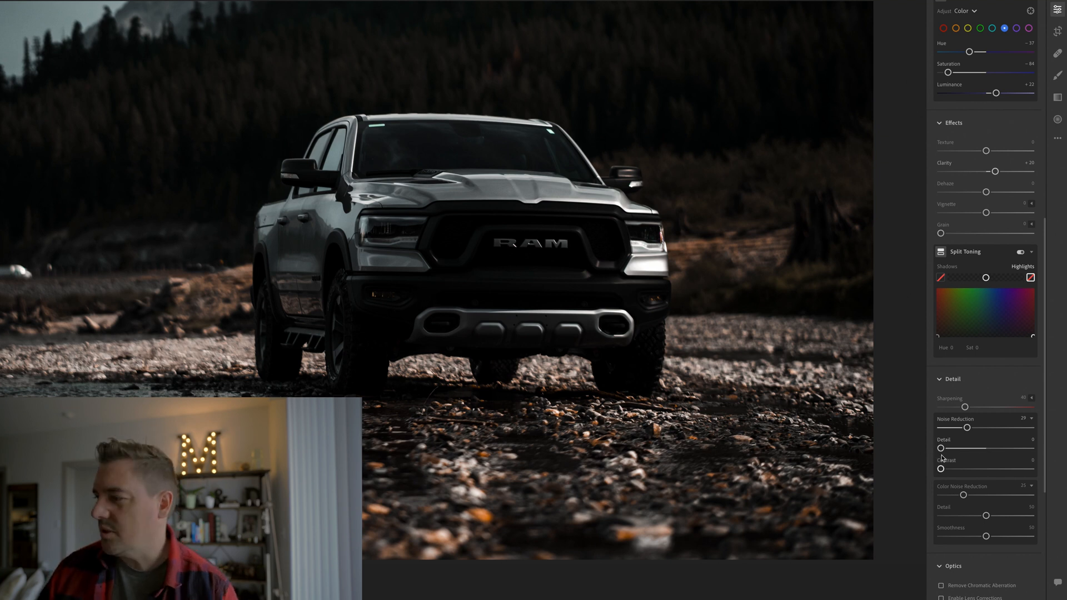
pyautogui.moveTo(941, 448); pyautogui.dragTo(981, 431)
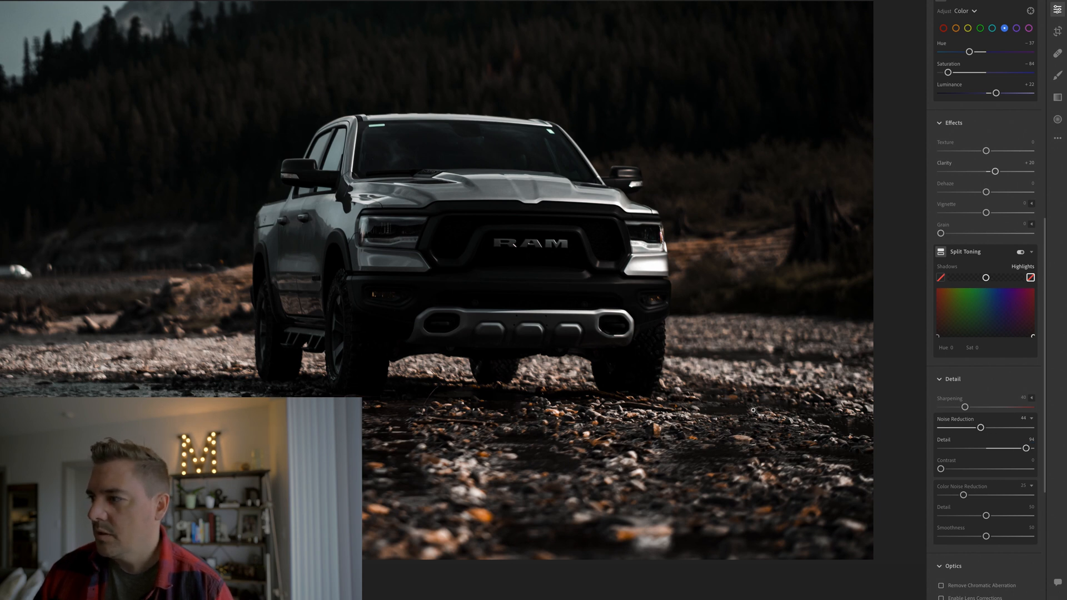
# Step: Browse the neighbouring photos, return to the Ram truck photo and set its Texture to +11
pyautogui.press('Right')
pyautogui.press('Left')
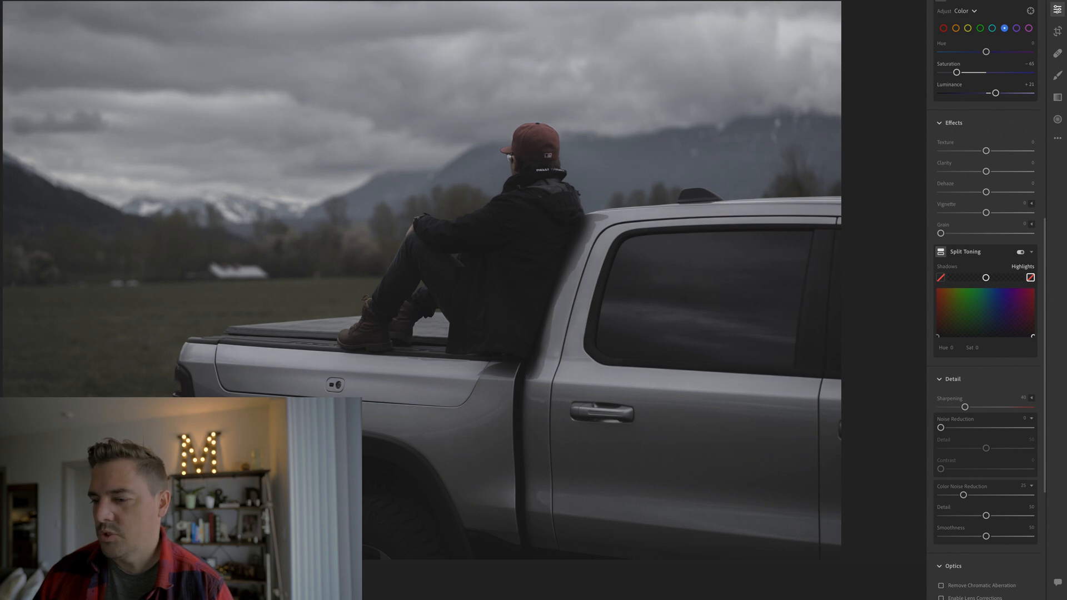
pyautogui.press('Left')
pyautogui.moveTo(986, 151); pyautogui.dragTo(992, 152)
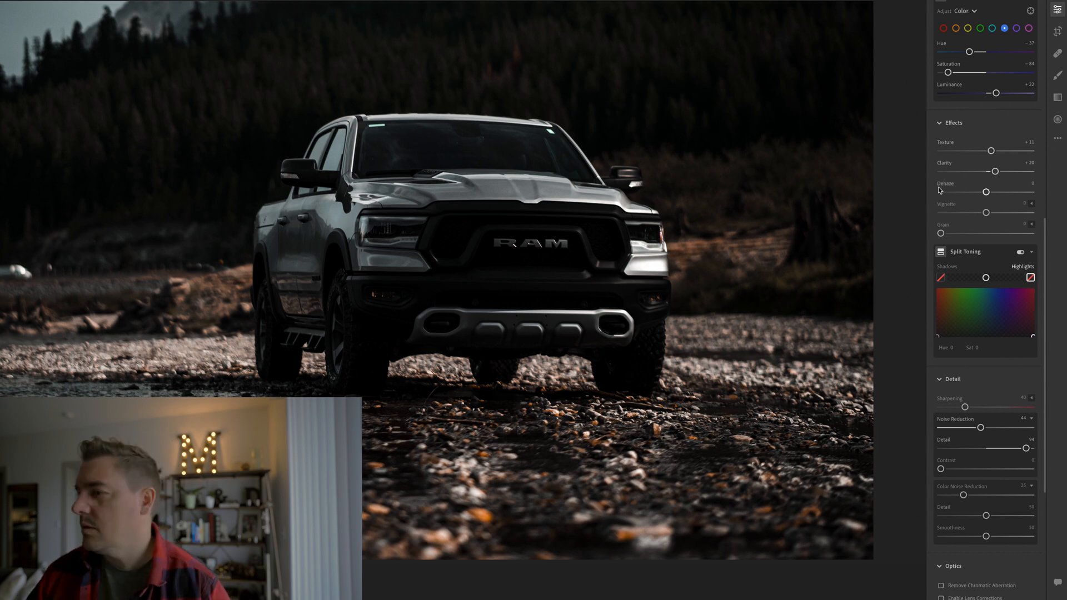
# Step: Fade the blacks by lifting the Point Curve's black endpoint, and move its shadow point to about 28.6, 22.0
pyautogui.scroll(10, 937, 187)
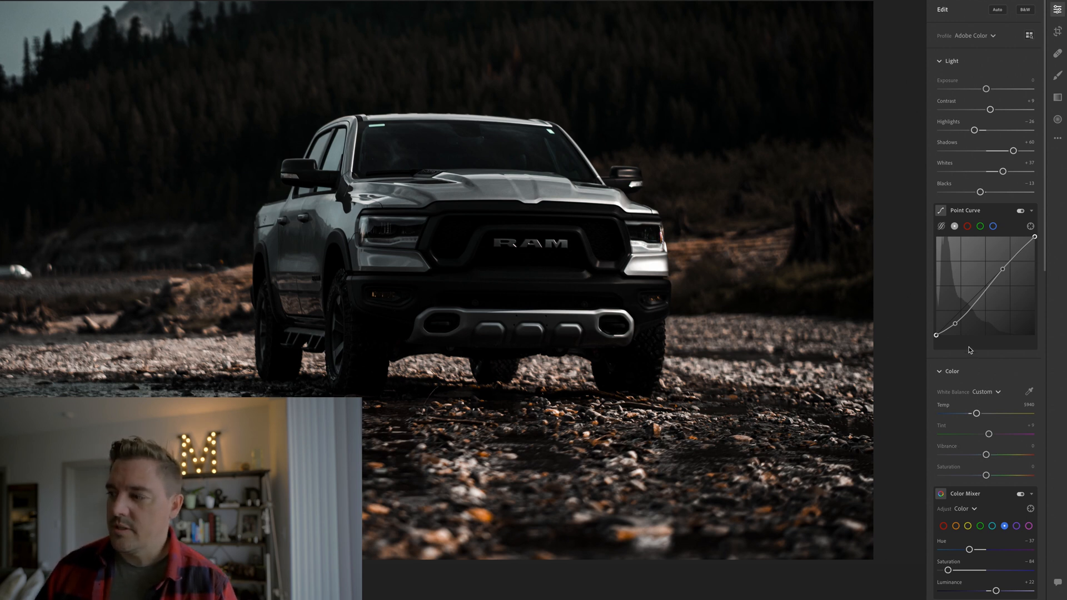
pyautogui.moveTo(953, 323)
pyautogui.mouseDown()
pyautogui.moveTo(964, 312)
pyautogui.moveTo(936, 333)
pyautogui.moveTo(967, 315)
pyautogui.mouseUp()
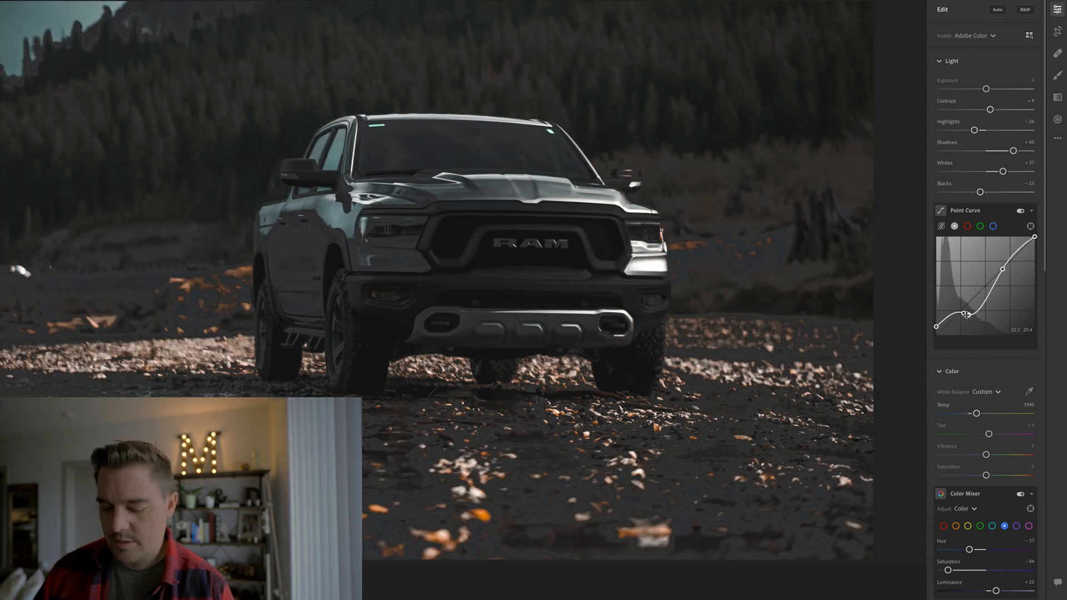
pyautogui.hotkey('ctrl', 'z')
pyautogui.moveTo(966, 316); pyautogui.dragTo(965, 314)
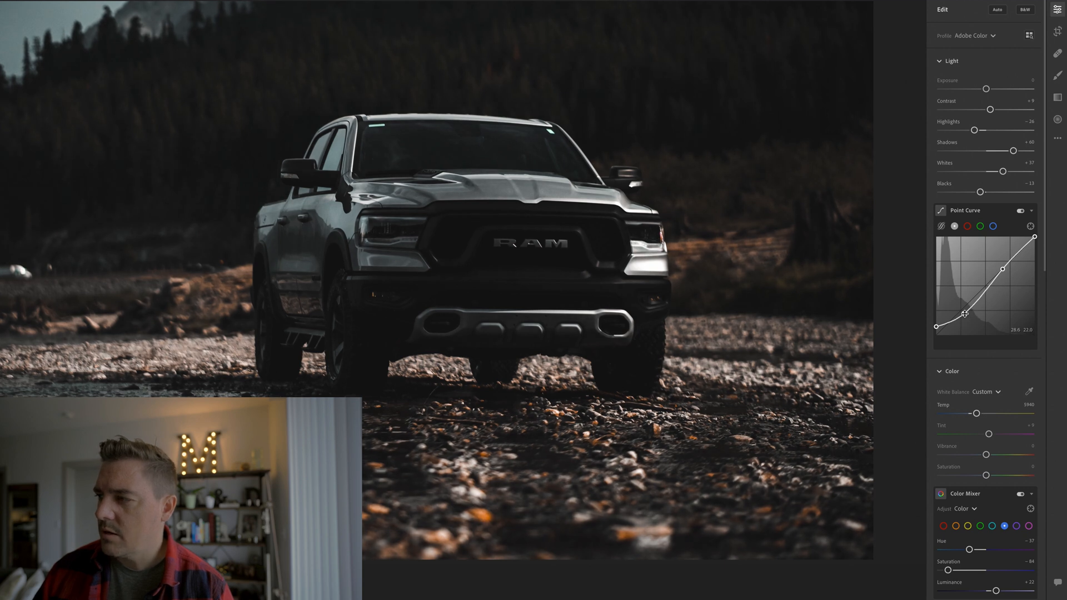
# Step: Rebalance the truck photo's dark tones with Shadows at +40 and Blacks at -8
pyautogui.moveTo(1013, 150); pyautogui.dragTo(1010, 150)
pyautogui.moveTo(980, 192); pyautogui.dragTo(998, 191)
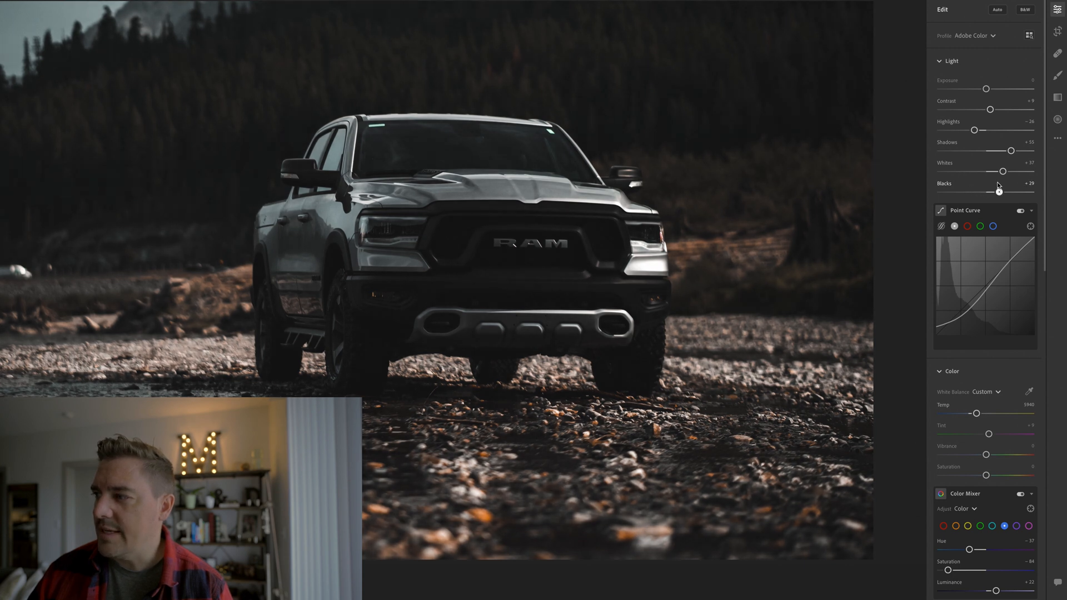
pyautogui.moveTo(1010, 151)
pyautogui.mouseDown()
pyautogui.moveTo(968, 161)
pyautogui.moveTo(1004, 150)
pyautogui.mouseUp()
pyautogui.moveTo(998, 192); pyautogui.dragTo(982, 192)
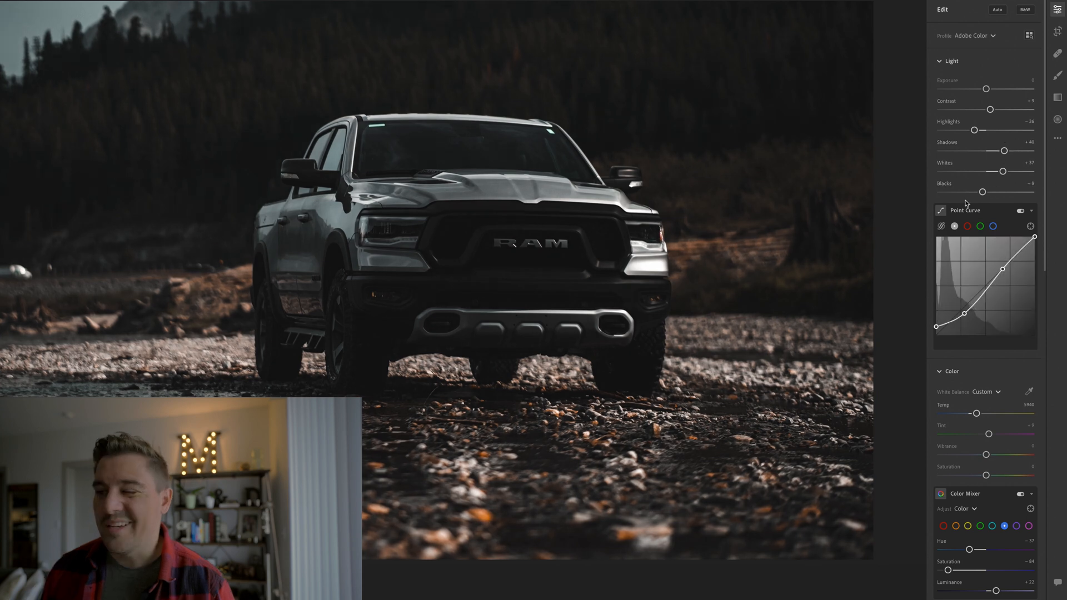